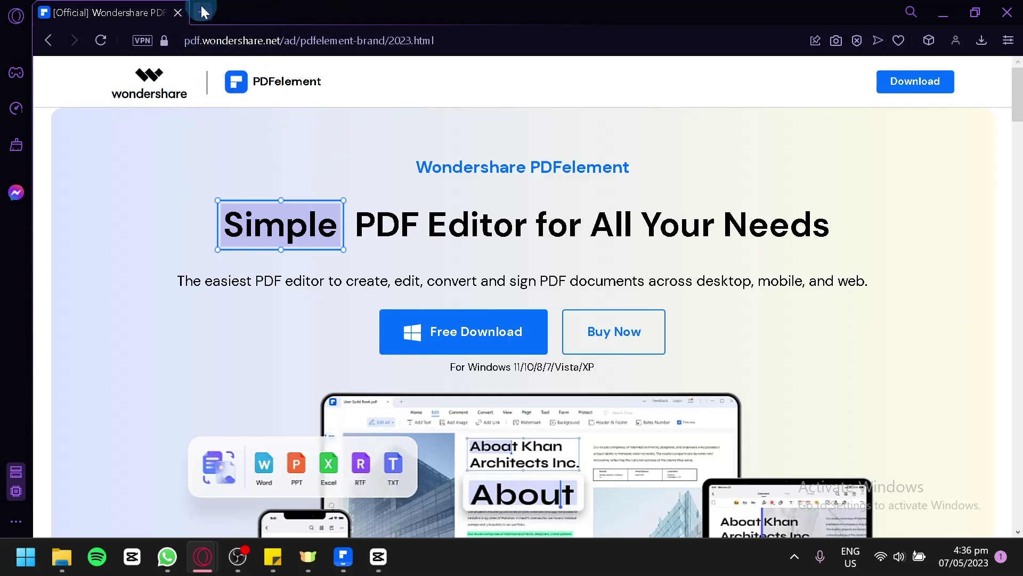
Search Google for 'pdfelemtn' in a new Opera tab and scroll the results.
{"action": "left_click", "coordinate": [202, 11]}
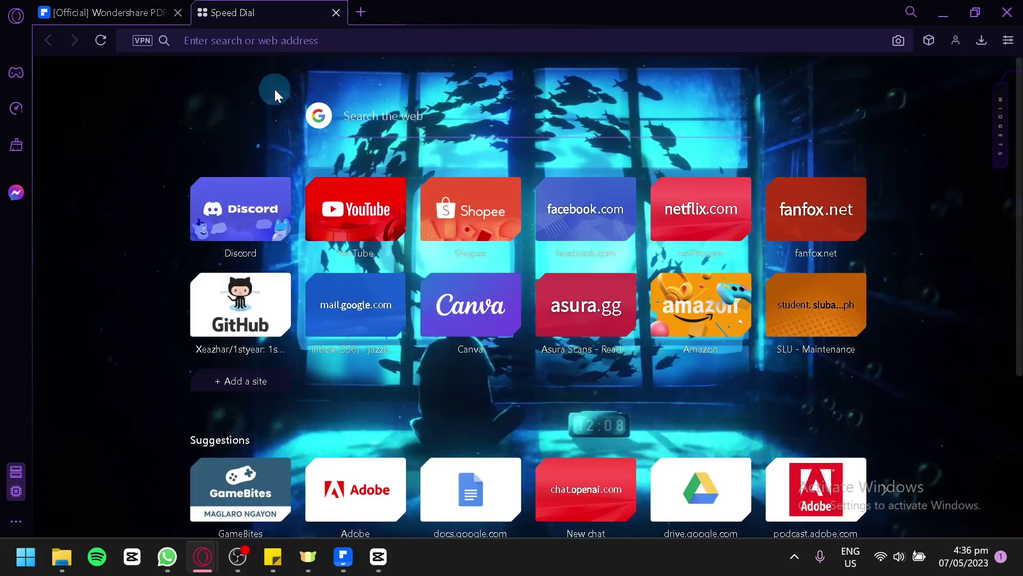
{"action": "type", "text": "pdfelemtn"}
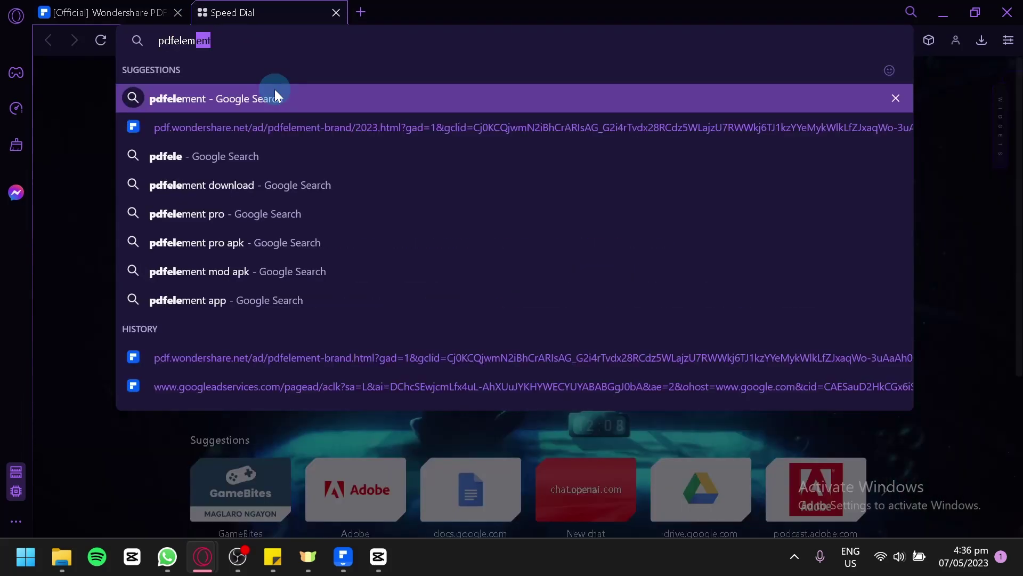
{"action": "key", "text": "Return"}
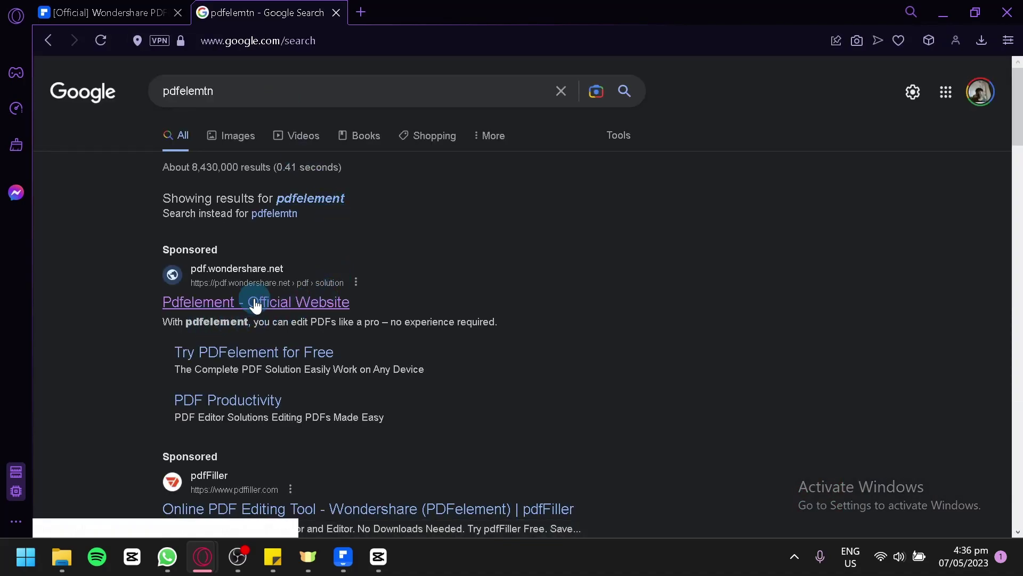
{"action": "scroll", "coordinate": [230, 303], "scroll_direction": "down", "scroll_amount": 2}
{"action": "scroll", "coordinate": [229, 301], "scroll_direction": "down", "scroll_amount": 2}
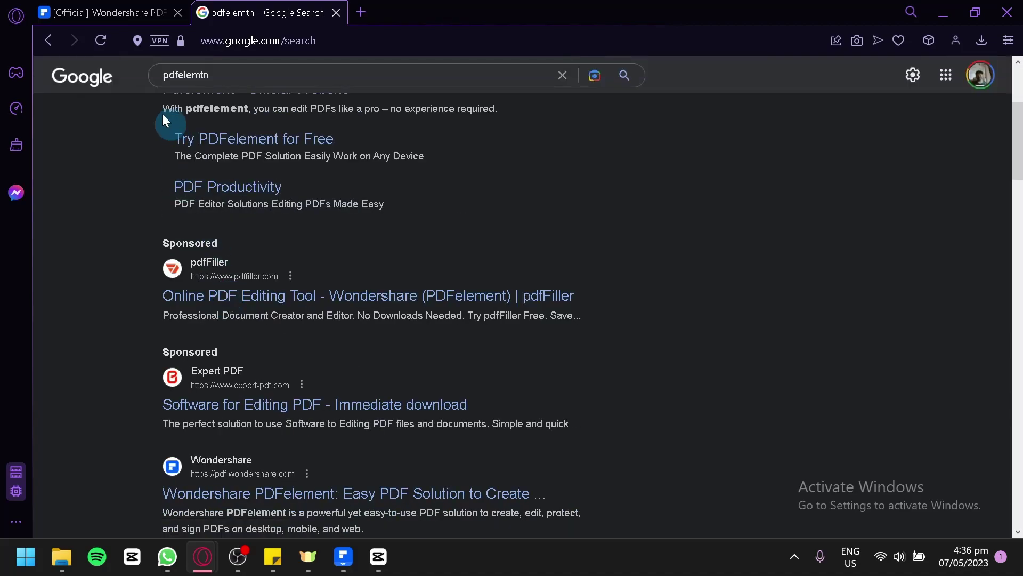
Go back to the official PDFelement site and scroll through its features to the headline.
{"action": "left_click", "coordinate": [116, 11]}
{"action": "scroll", "coordinate": [435, 285], "scroll_direction": "down", "scroll_amount": 2}
{"action": "scroll", "coordinate": [416, 264], "scroll_direction": "up", "scroll_amount": 2}
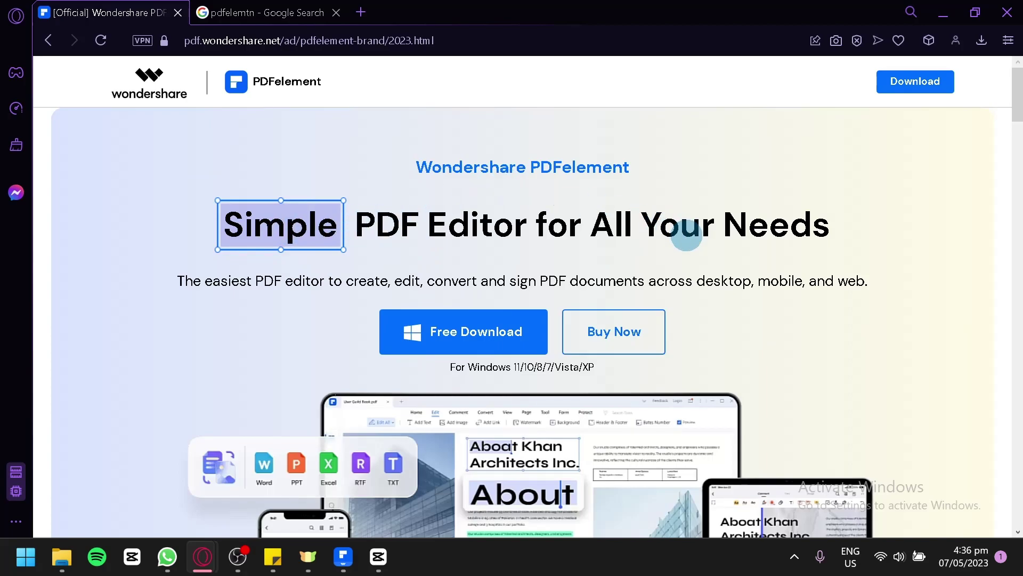
{"action": "scroll", "coordinate": [656, 255], "scroll_direction": "down", "scroll_amount": 10}
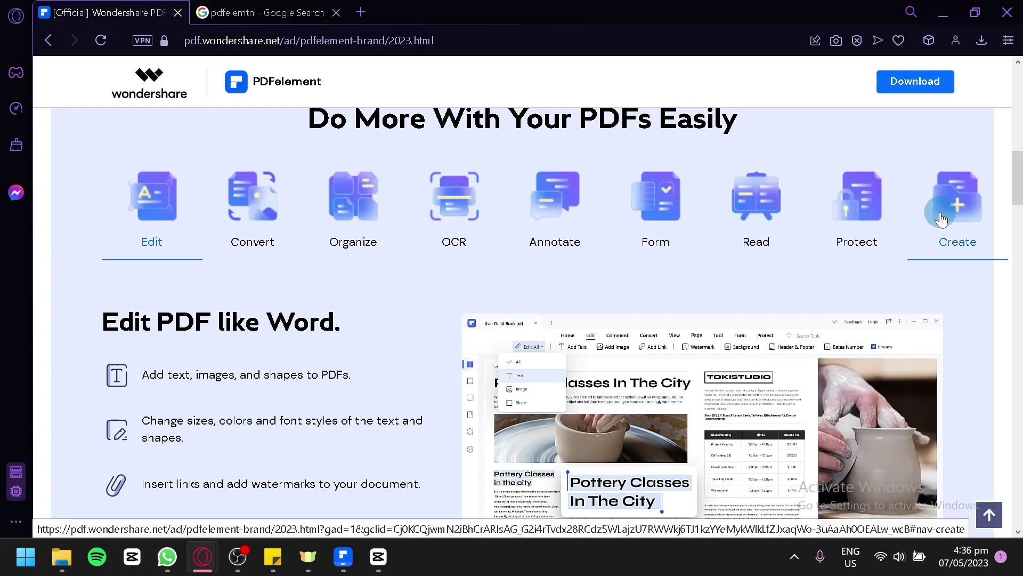
{"action": "scroll", "coordinate": [941, 218], "scroll_direction": "down", "scroll_amount": 2}
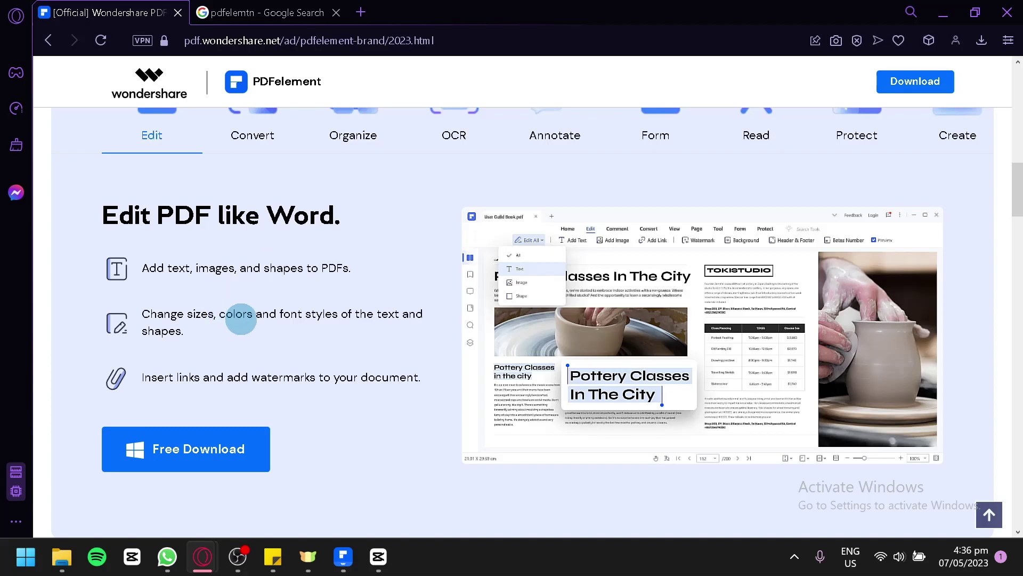
{"action": "scroll", "coordinate": [277, 386], "scroll_direction": "down", "scroll_amount": 4}
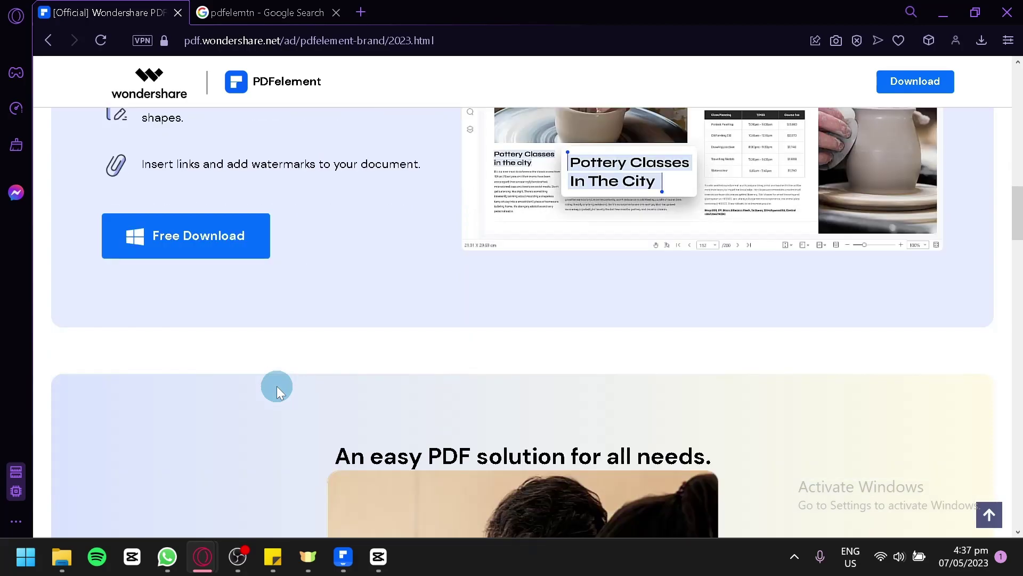
{"action": "scroll", "coordinate": [277, 386], "scroll_direction": "up", "scroll_amount": 4}
{"action": "scroll", "coordinate": [277, 386], "scroll_direction": "up", "scroll_amount": 10}
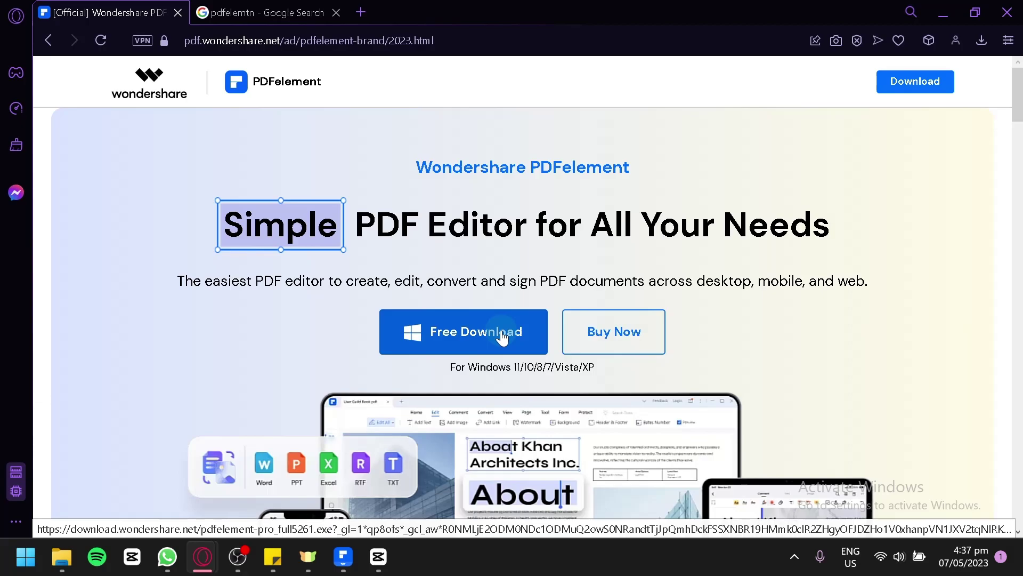
Switch to PDFelement and view Starred Files, Recent Folders and Document Cloud.
{"action": "left_click", "coordinate": [344, 557]}
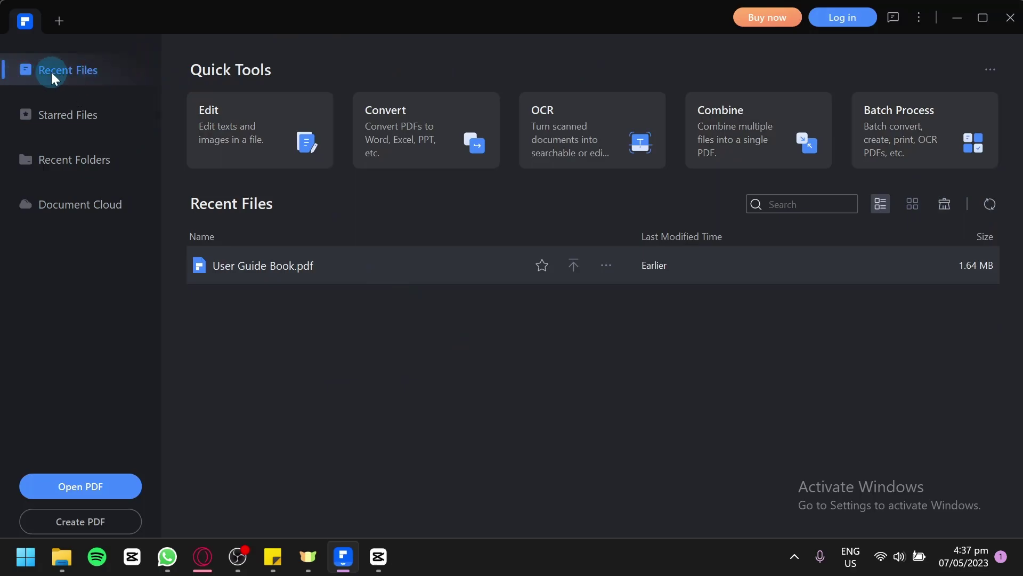
{"action": "left_click", "coordinate": [58, 112]}
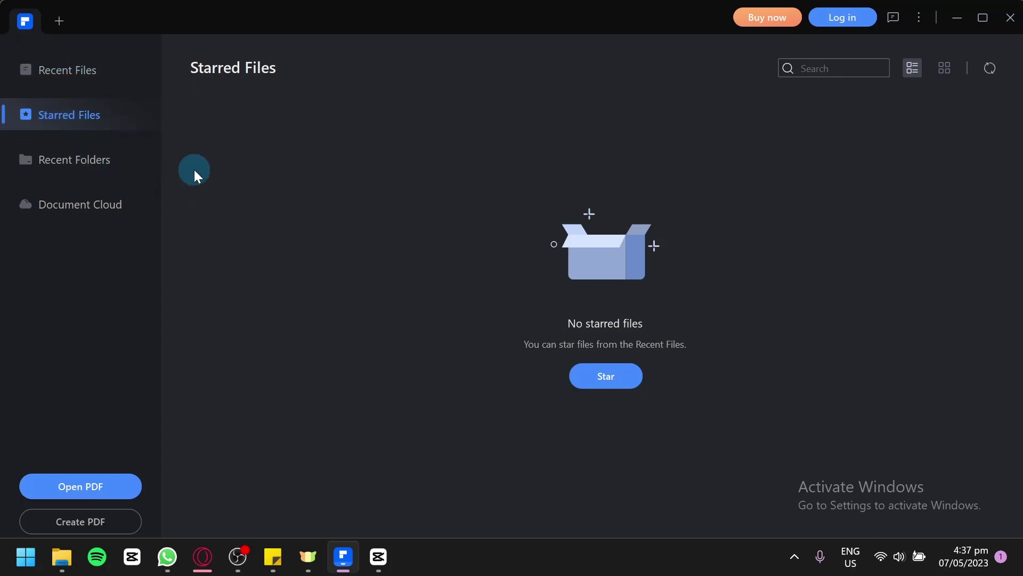
{"action": "left_click", "coordinate": [111, 158]}
{"action": "left_click", "coordinate": [112, 203]}
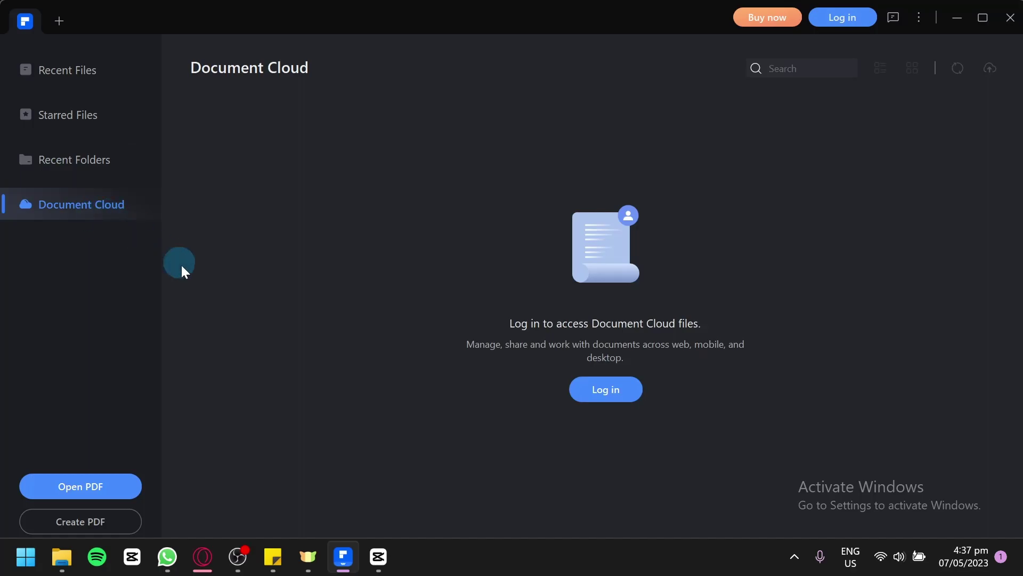
Cancel the Open PDF file browser and return to the Recent Files list.
{"action": "left_click", "coordinate": [88, 485]}
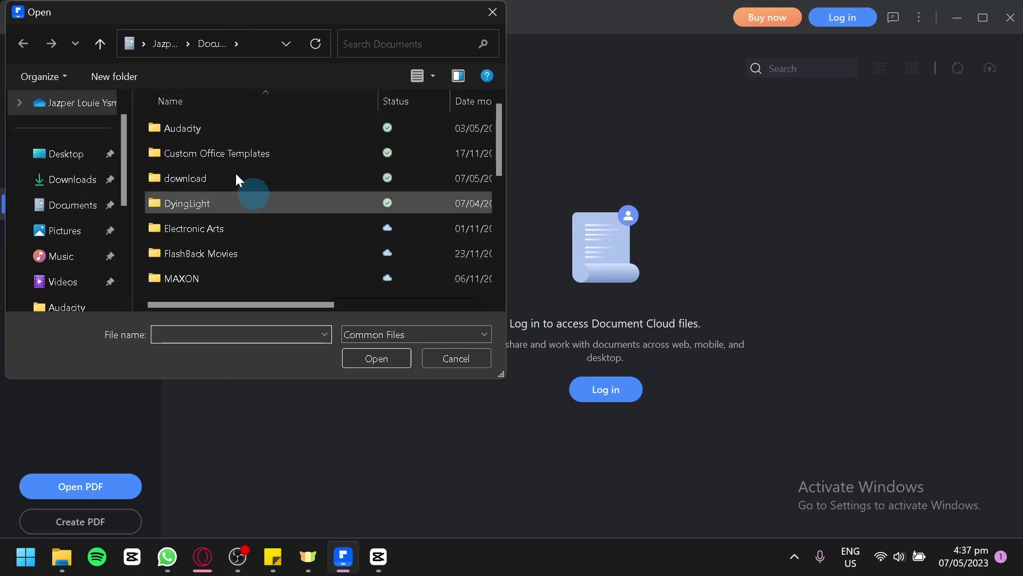
{"action": "left_click", "coordinate": [450, 358]}
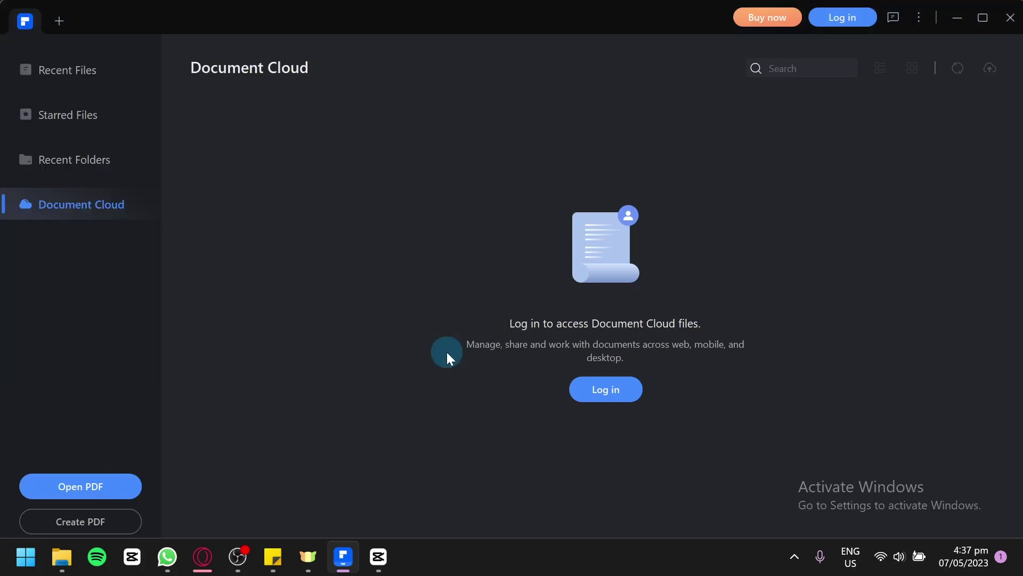
{"action": "left_click", "coordinate": [53, 82]}
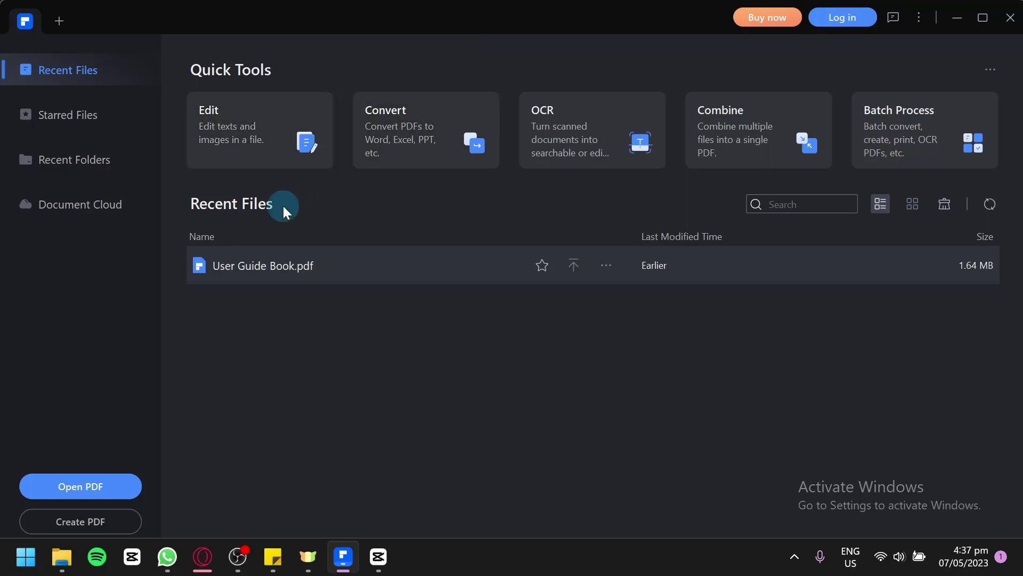
Open the Template Mall from the Create options and browse the poster and birthday templates.
{"action": "left_click", "coordinate": [79, 520]}
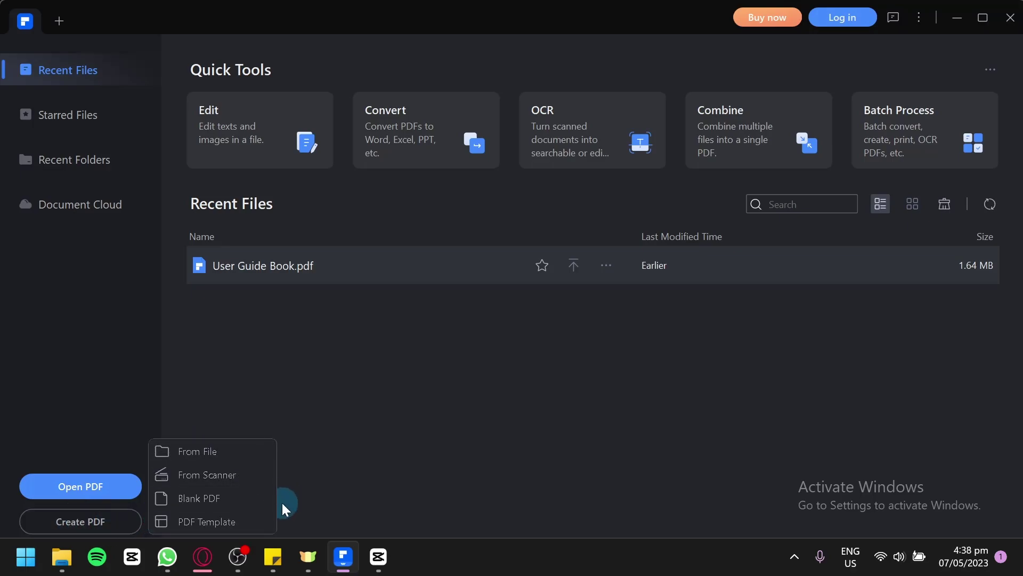
{"action": "left_click", "coordinate": [251, 522]}
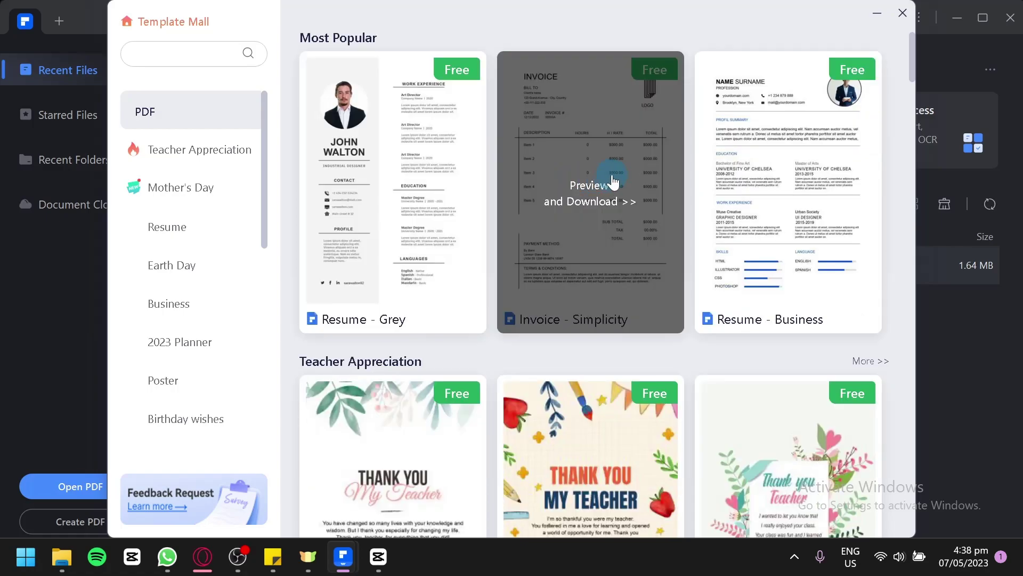
{"action": "scroll", "coordinate": [747, 176], "scroll_direction": "down", "scroll_amount": 2}
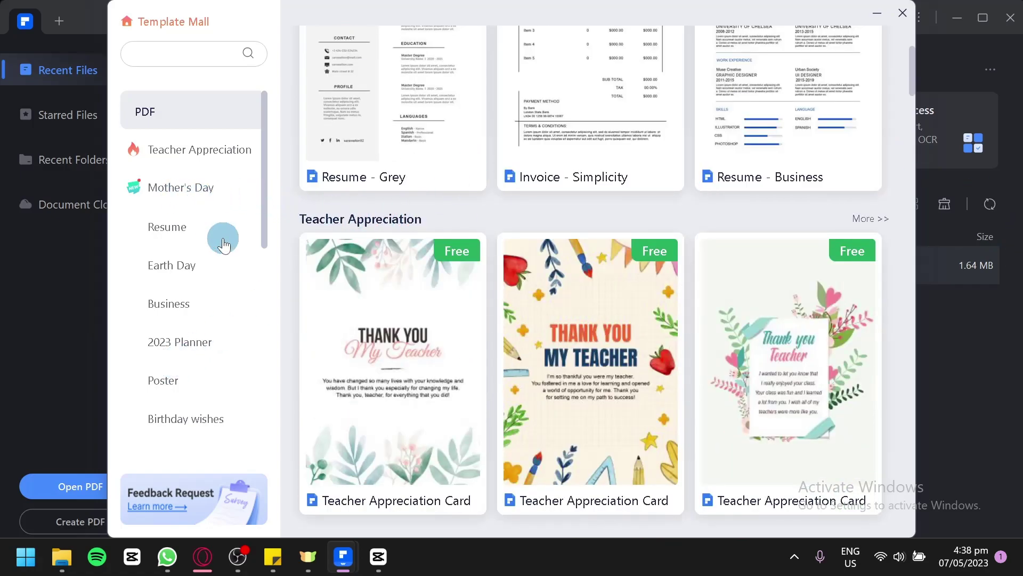
{"action": "scroll", "coordinate": [165, 309], "scroll_direction": "down", "scroll_amount": 2}
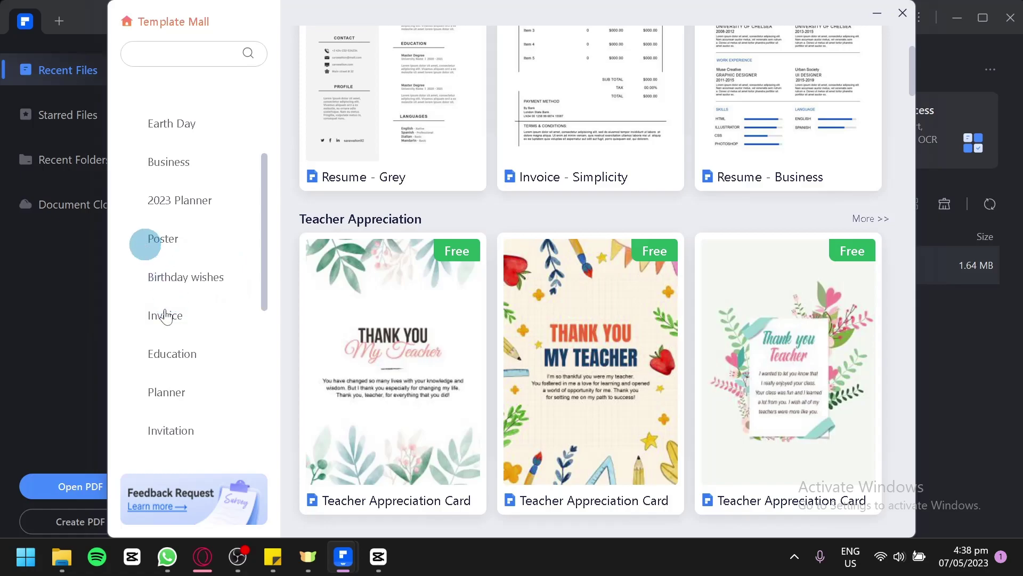
{"action": "scroll", "coordinate": [171, 274], "scroll_direction": "down", "scroll_amount": 4}
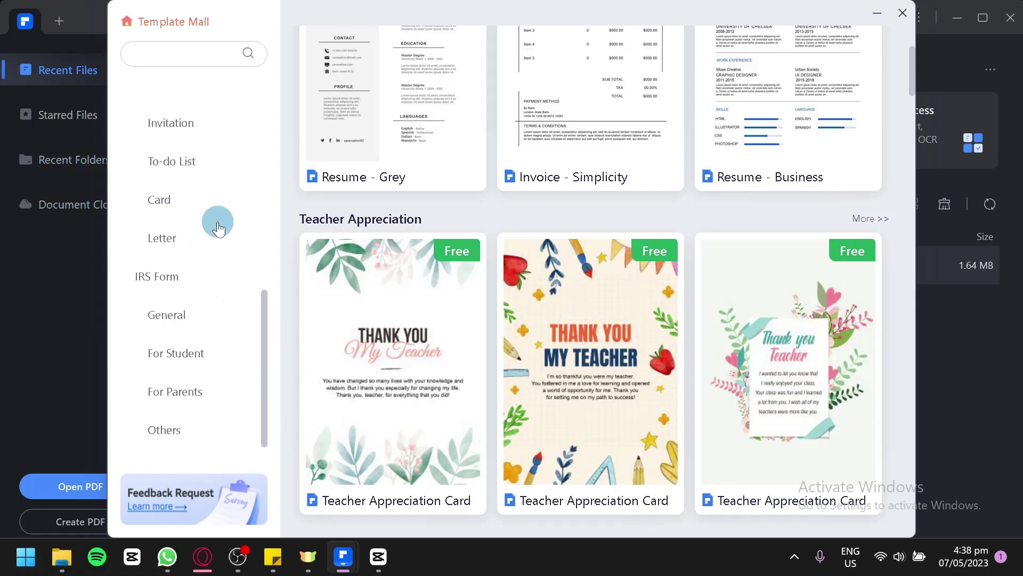
{"action": "scroll", "coordinate": [367, 210], "scroll_direction": "up", "scroll_amount": 4}
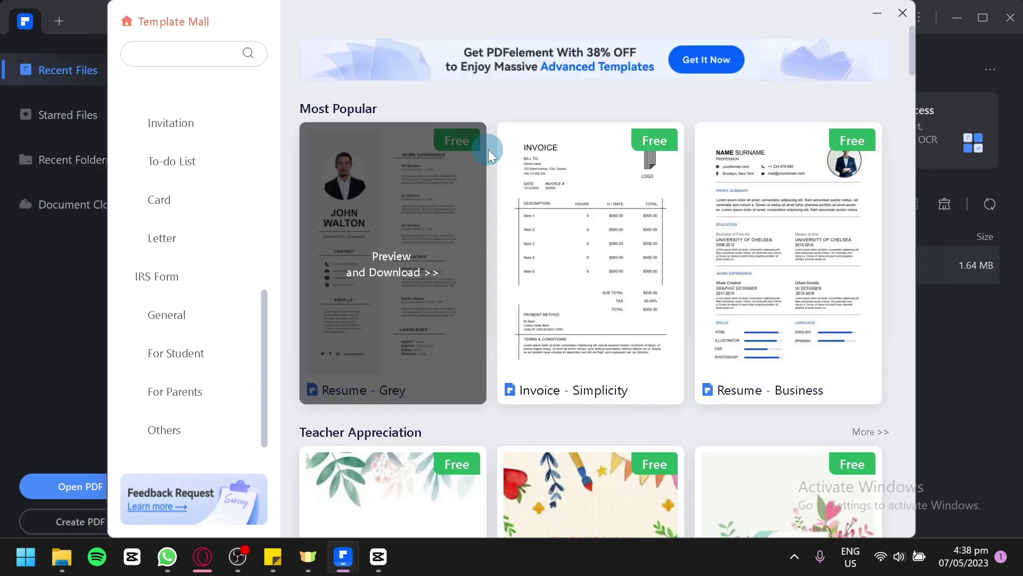
{"action": "scroll", "coordinate": [554, 149], "scroll_direction": "down", "scroll_amount": 15}
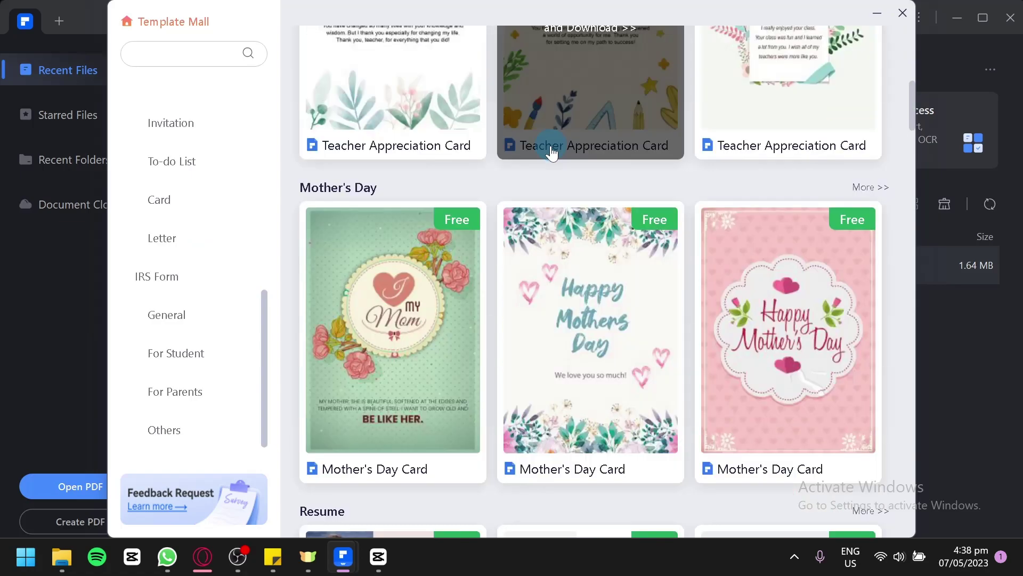
Scroll through the invoice and education templates, then close the Template Mall.
{"action": "scroll", "coordinate": [576, 149], "scroll_direction": "down", "scroll_amount": 8}
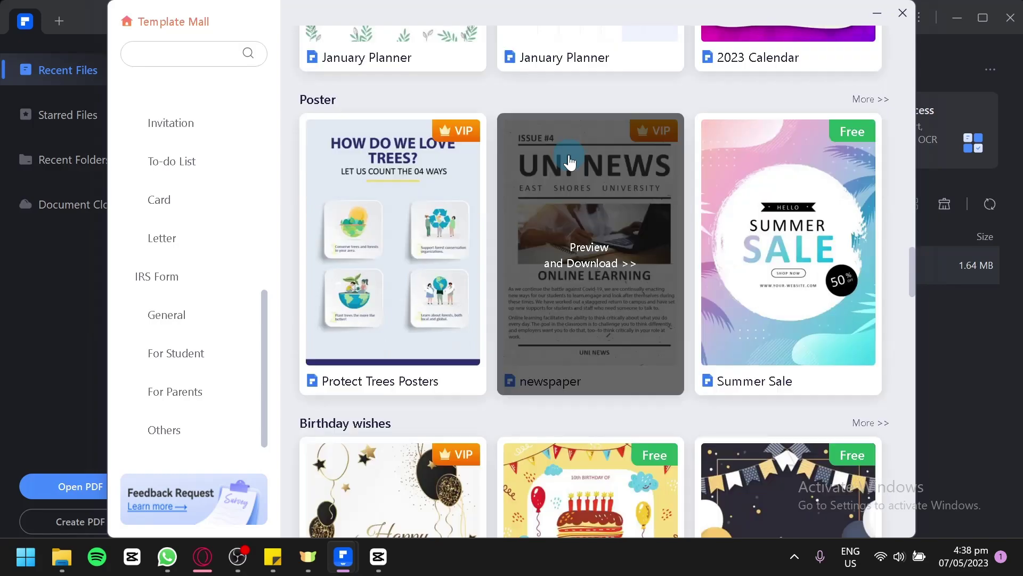
{"action": "scroll", "coordinate": [566, 159], "scroll_direction": "up", "scroll_amount": 2}
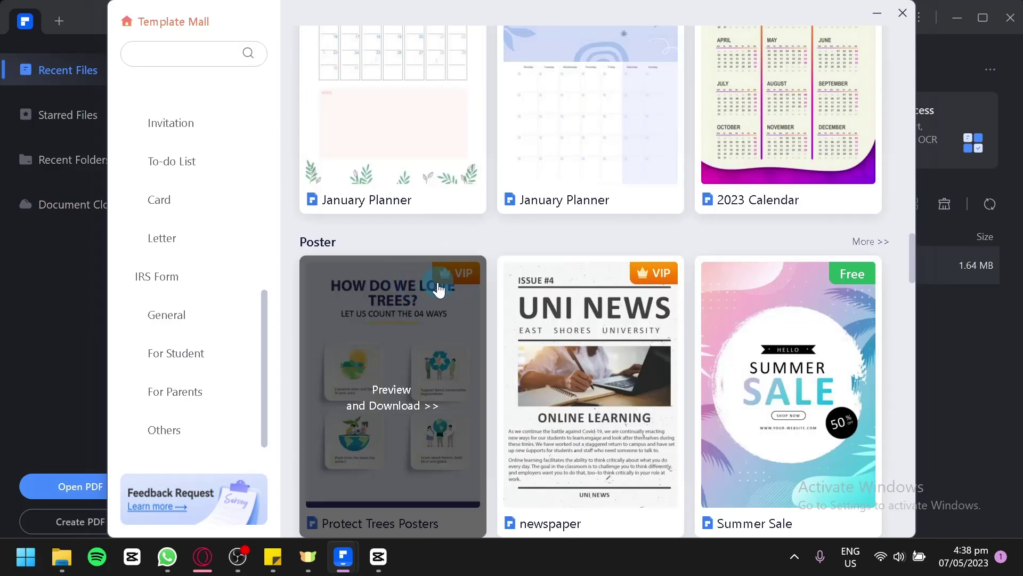
{"action": "scroll", "coordinate": [590, 276], "scroll_direction": "down", "scroll_amount": 6}
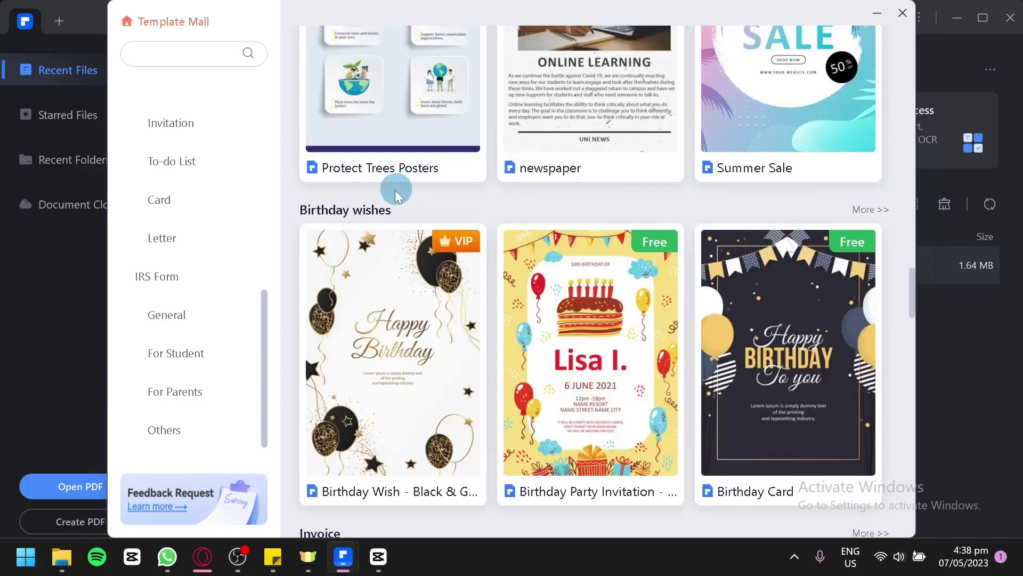
{"action": "scroll", "coordinate": [425, 262], "scroll_direction": "down", "scroll_amount": 3}
{"action": "scroll", "coordinate": [589, 249], "scroll_direction": "down", "scroll_amount": 3}
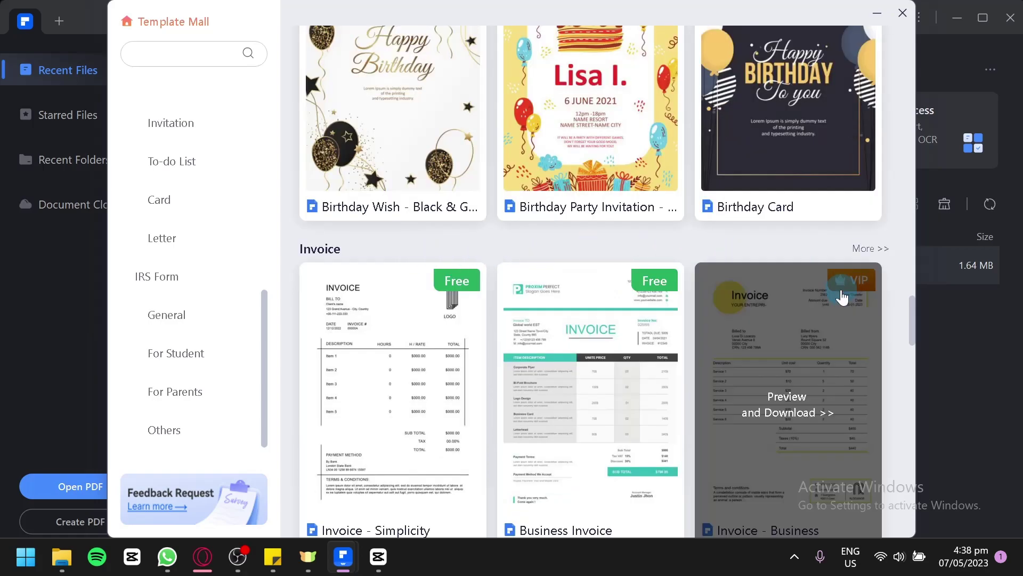
{"action": "scroll", "coordinate": [798, 312], "scroll_direction": "down", "scroll_amount": 4}
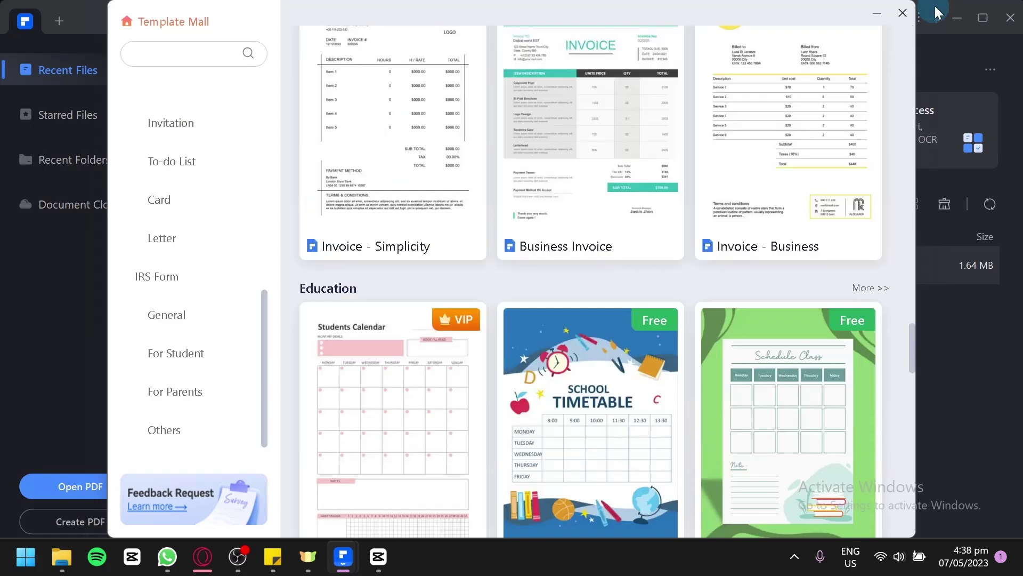
{"action": "left_click", "coordinate": [902, 14]}
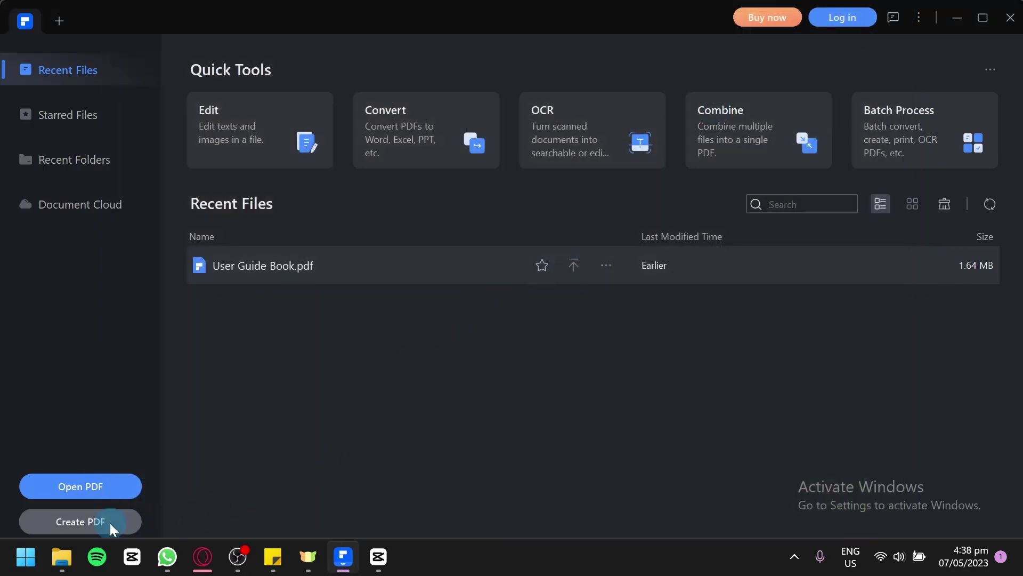
{"action": "left_click", "coordinate": [114, 525]}
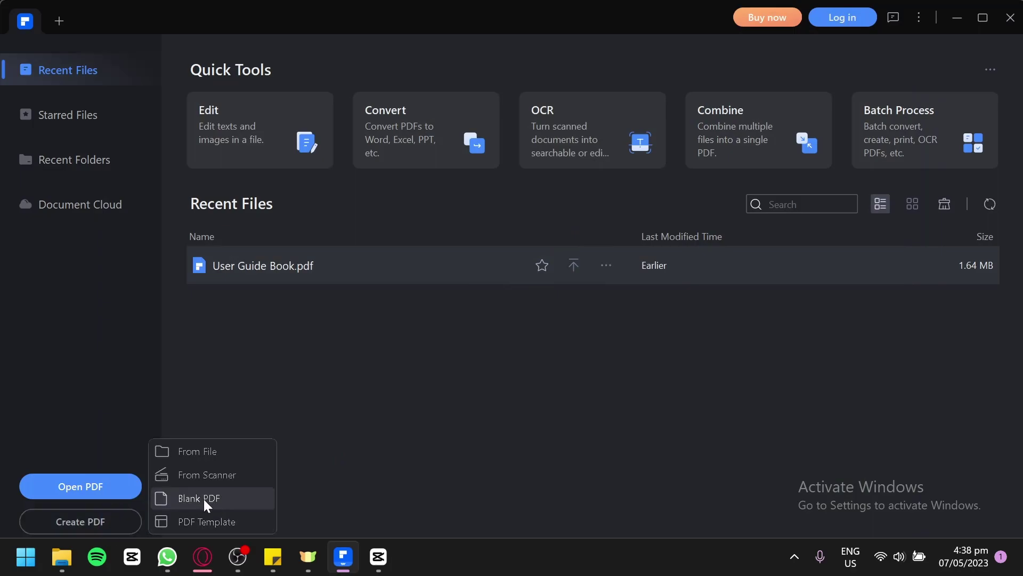
{"action": "left_click", "coordinate": [448, 419]}
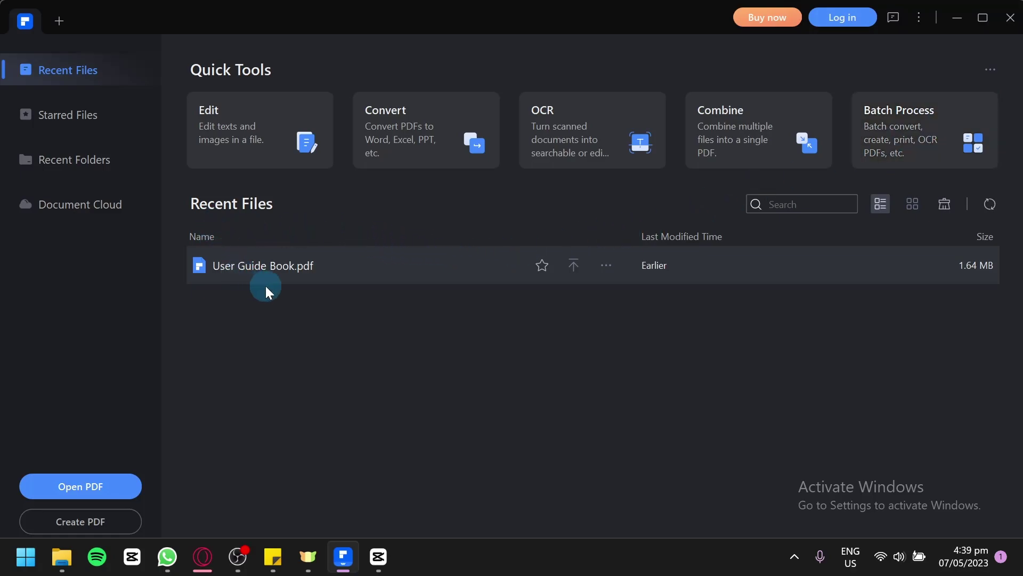
Open User Guide Book.pdf, limit editing to text, and delete the m from 'Welcome'.
{"action": "double_click", "coordinate": [347, 265]}
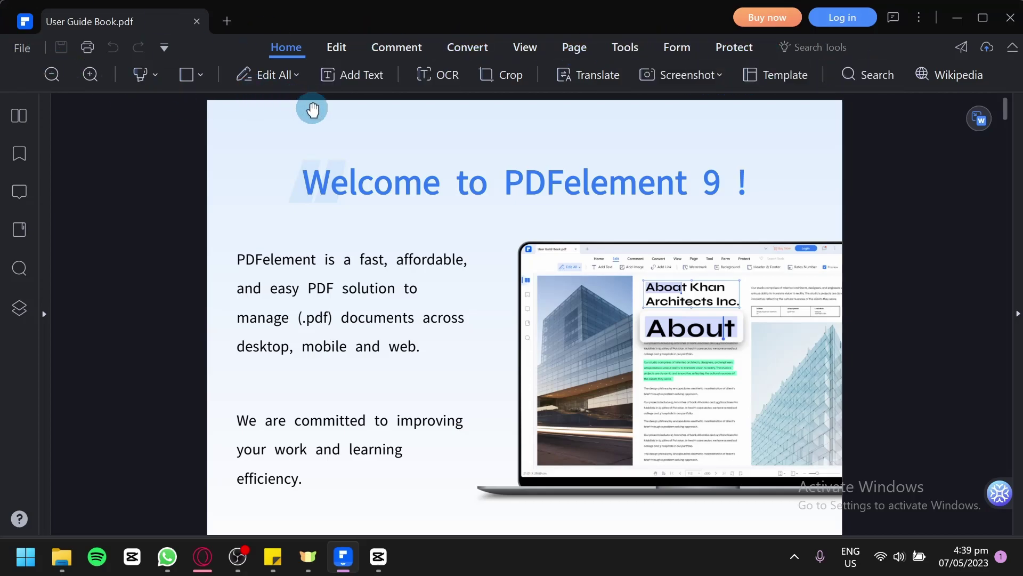
{"action": "left_click", "coordinate": [297, 75]}
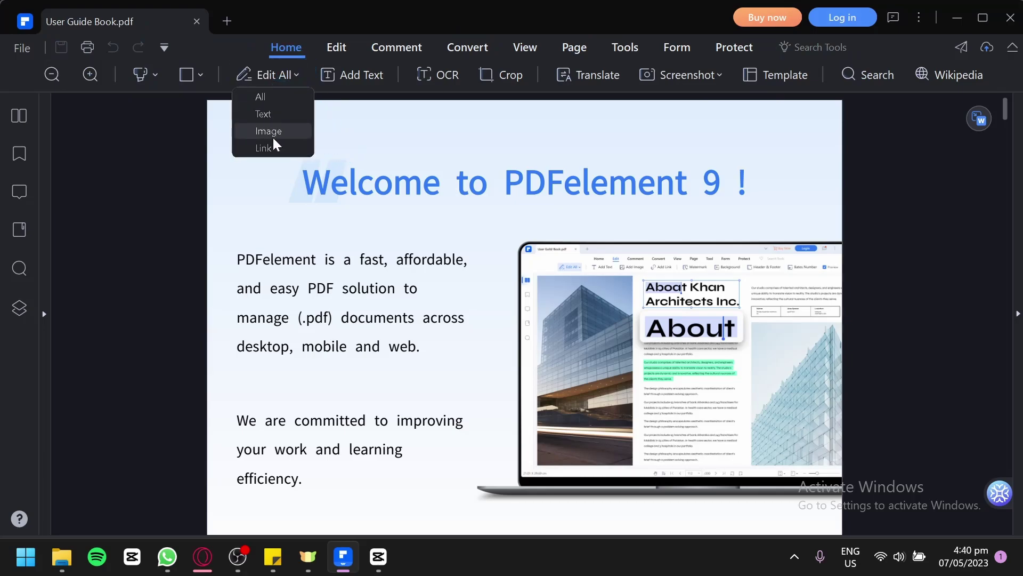
{"action": "left_click", "coordinate": [287, 156]}
{"action": "left_click", "coordinate": [350, 95]}
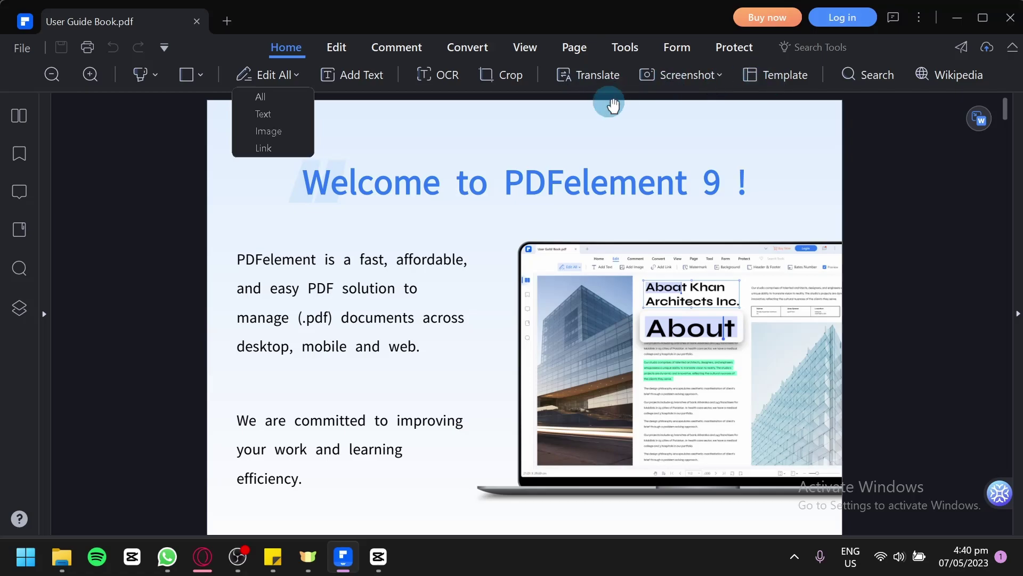
{"action": "left_click", "coordinate": [247, 116]}
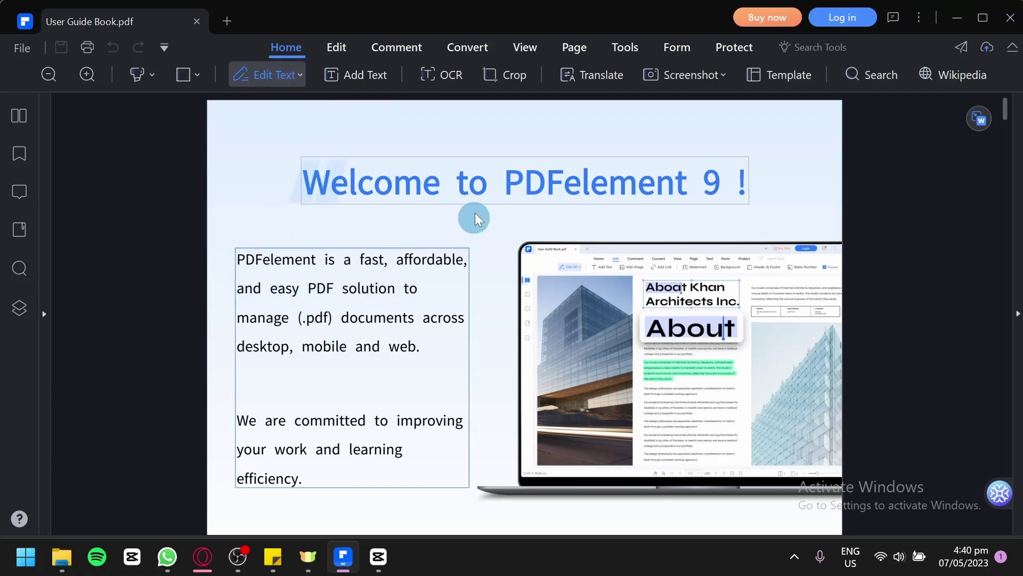
{"action": "left_click", "coordinate": [410, 181]}
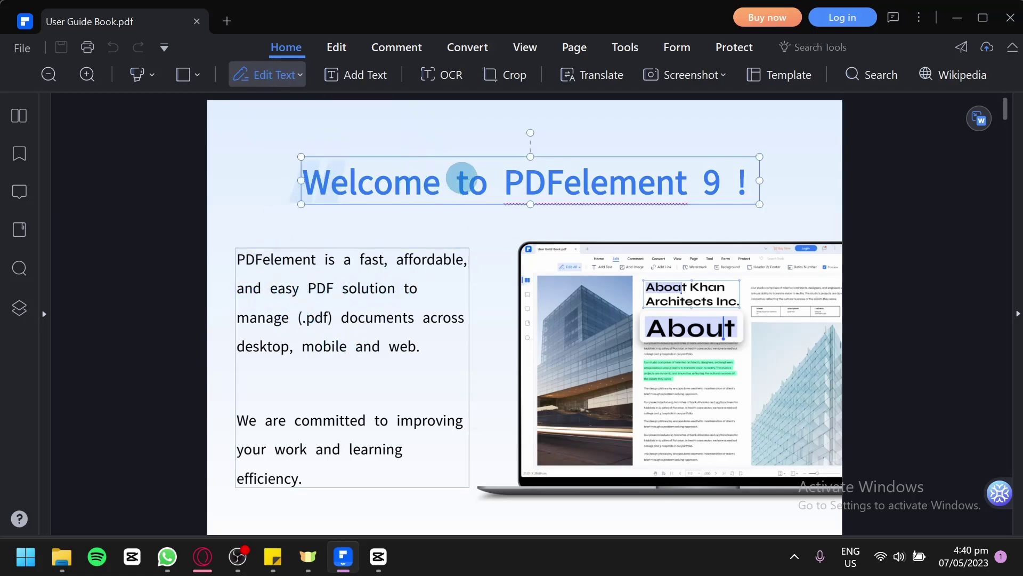
{"action": "key", "text": "BackSpace"}
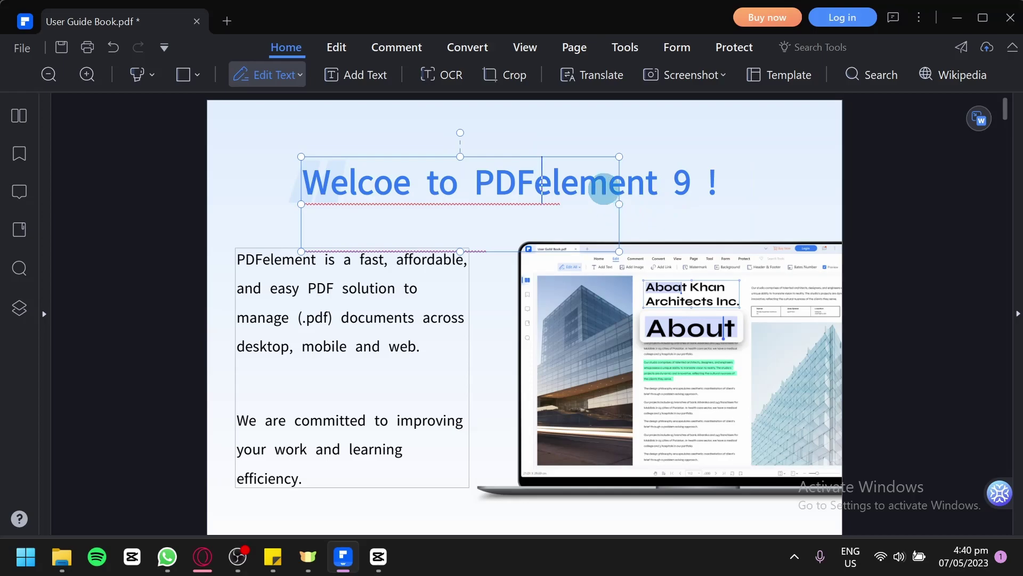
Retype the heading as 'Welaksdjkasdjwe to PDFelement 9 !' and drag its block rightward.
{"action": "key", "text": "BackSpace"}
{"action": "key", "text": "BackSpace"}
{"action": "type", "text": "aksdjkasdjw"}
{"action": "key", "text": "ctrl+a"}
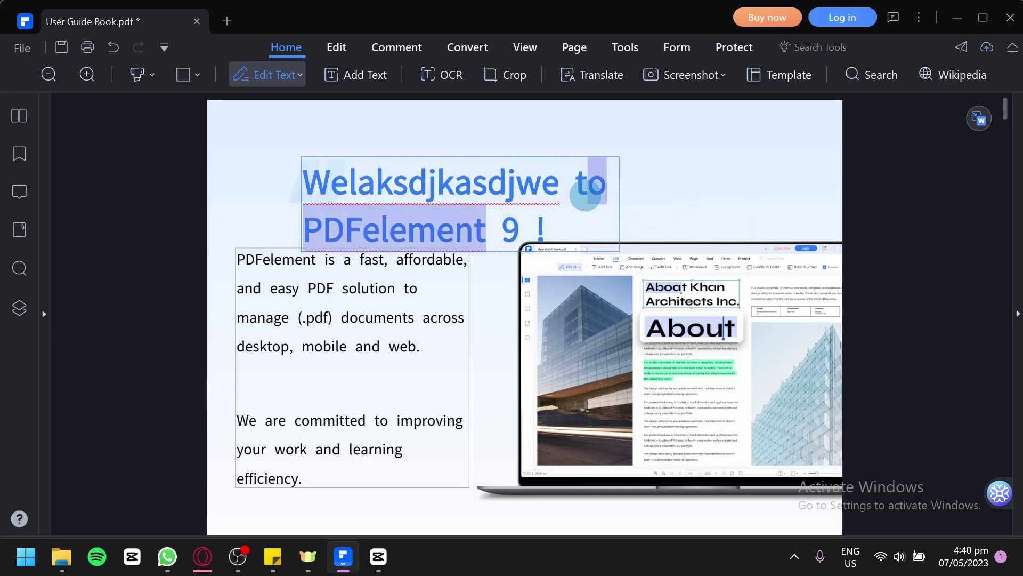
{"action": "left_click", "coordinate": [451, 228]}
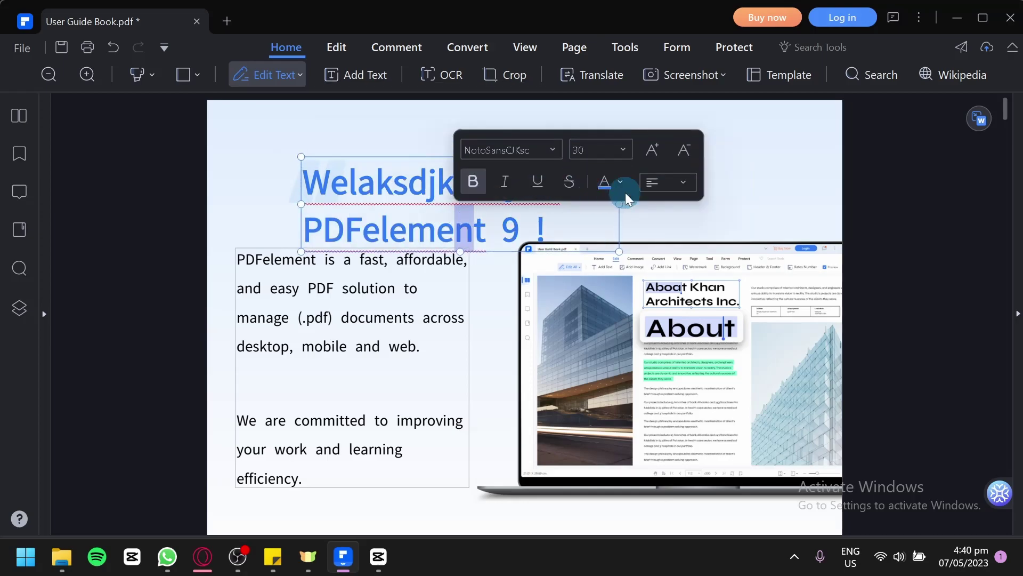
{"action": "left_click", "coordinate": [655, 212]}
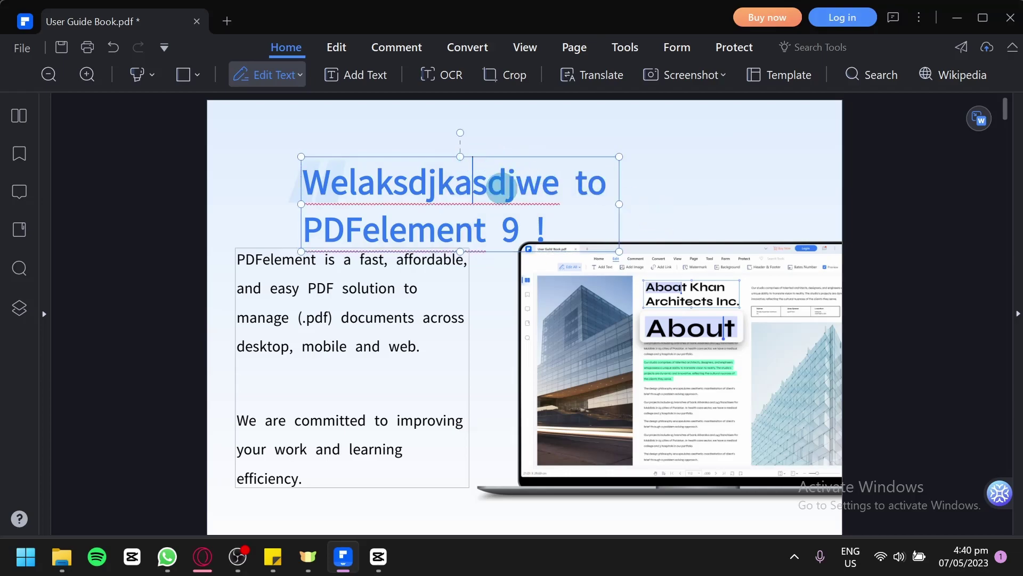
{"action": "left_click_drag", "start_coordinate": [477, 153], "coordinate": [537, 109]}
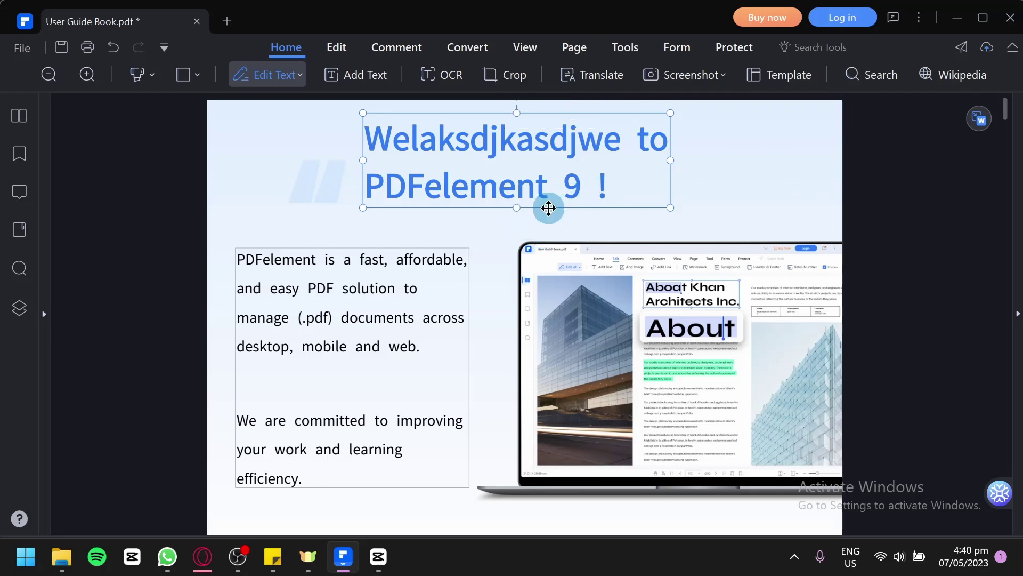
{"action": "left_click_drag", "start_coordinate": [545, 209], "coordinate": [573, 224]}
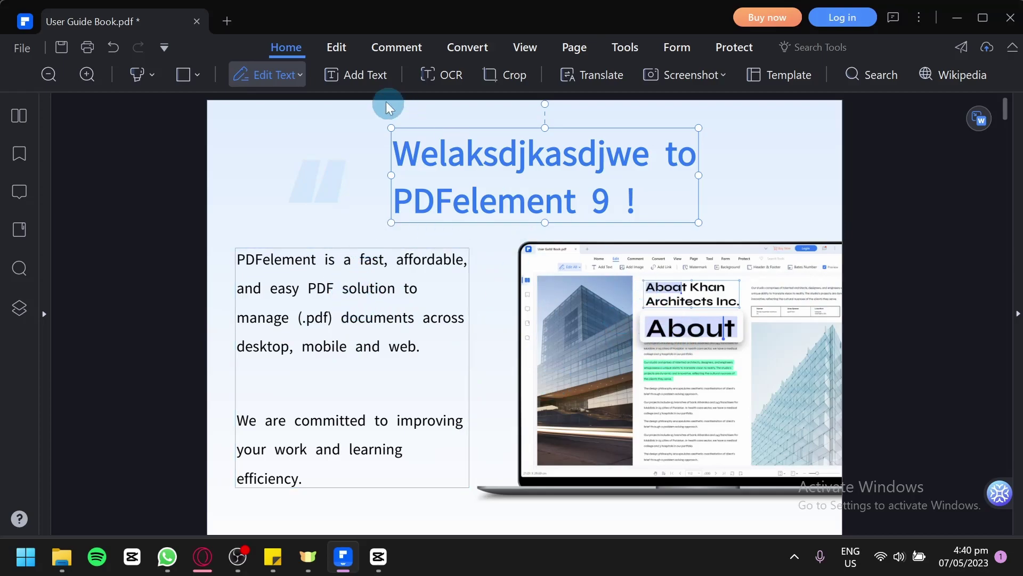
Switch editing to image objects only, then start and cancel an Add Text box.
{"action": "left_click", "coordinate": [297, 76]}
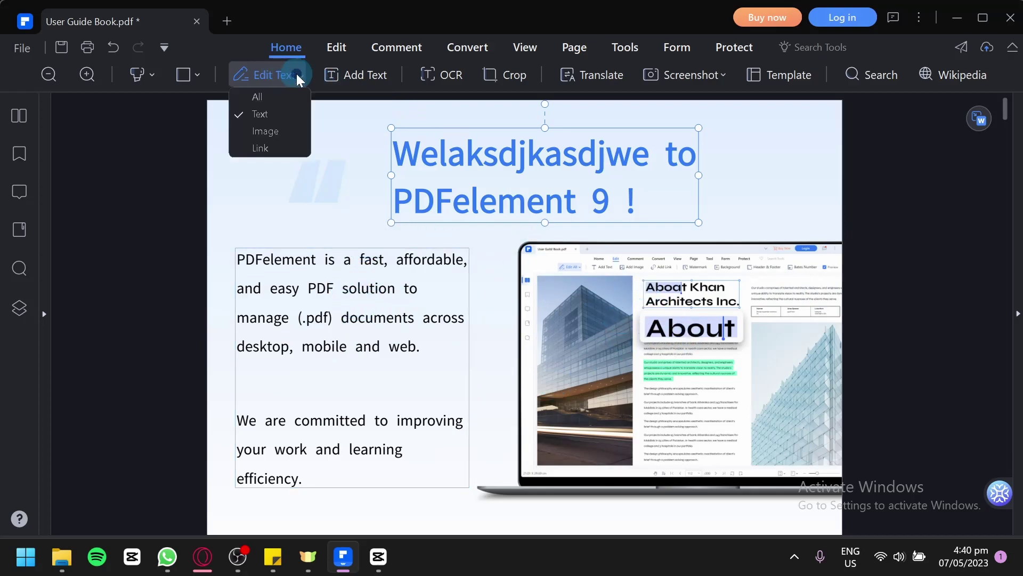
{"action": "left_click", "coordinate": [293, 131]}
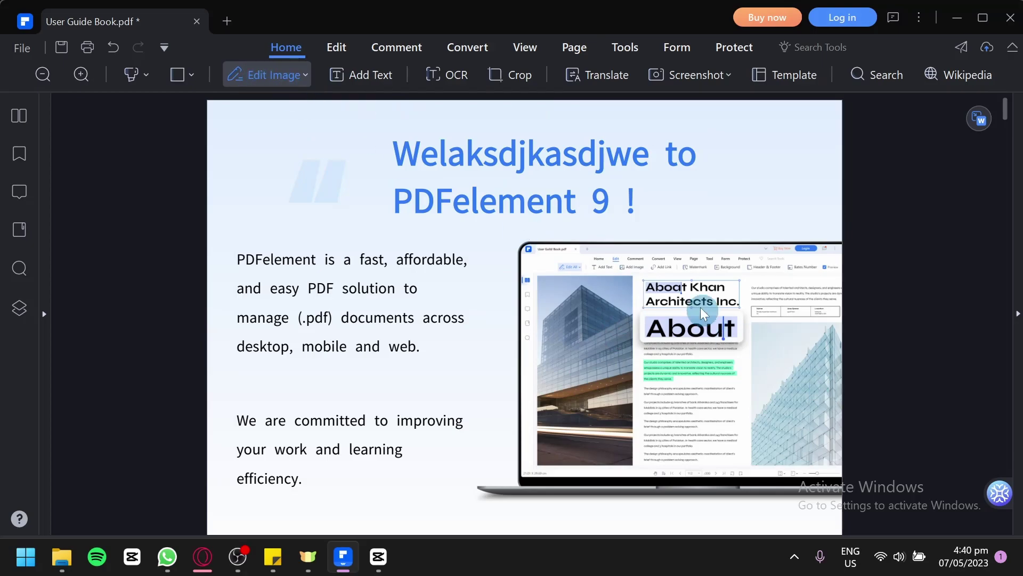
{"action": "scroll", "coordinate": [703, 357], "scroll_direction": "down", "scroll_amount": 6}
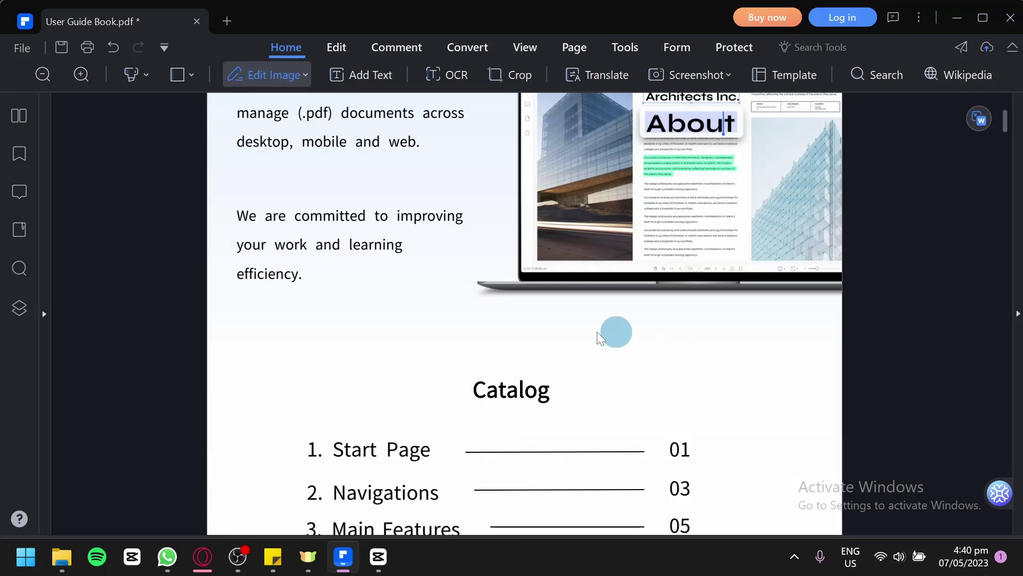
{"action": "scroll", "coordinate": [521, 350], "scroll_direction": "up", "scroll_amount": 5}
{"action": "scroll", "coordinate": [319, 153], "scroll_direction": "up", "scroll_amount": 1}
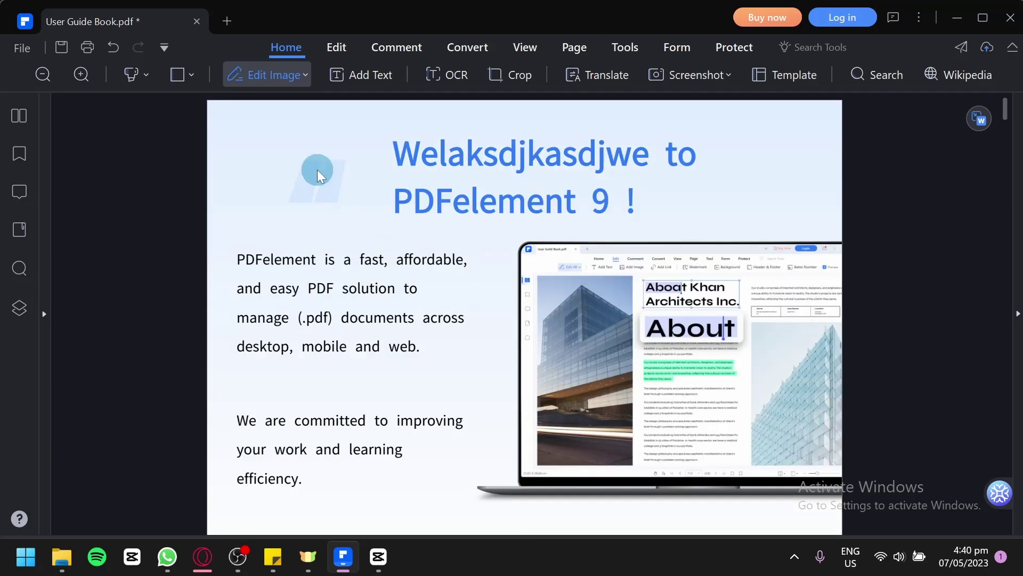
{"action": "scroll", "coordinate": [623, 342], "scroll_direction": "down", "scroll_amount": 8}
{"action": "scroll", "coordinate": [635, 341], "scroll_direction": "up", "scroll_amount": 10}
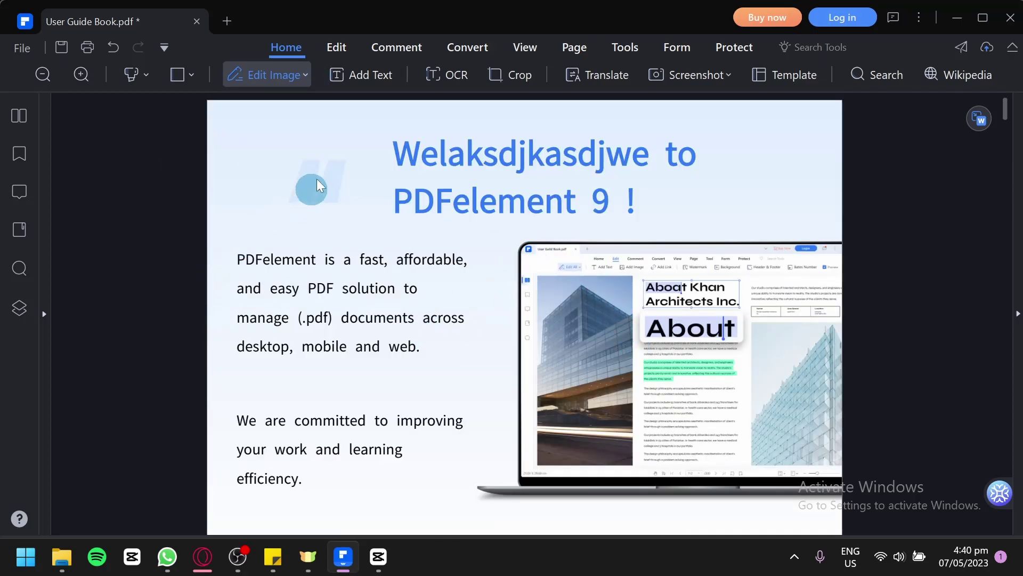
{"action": "left_click", "coordinate": [385, 85]}
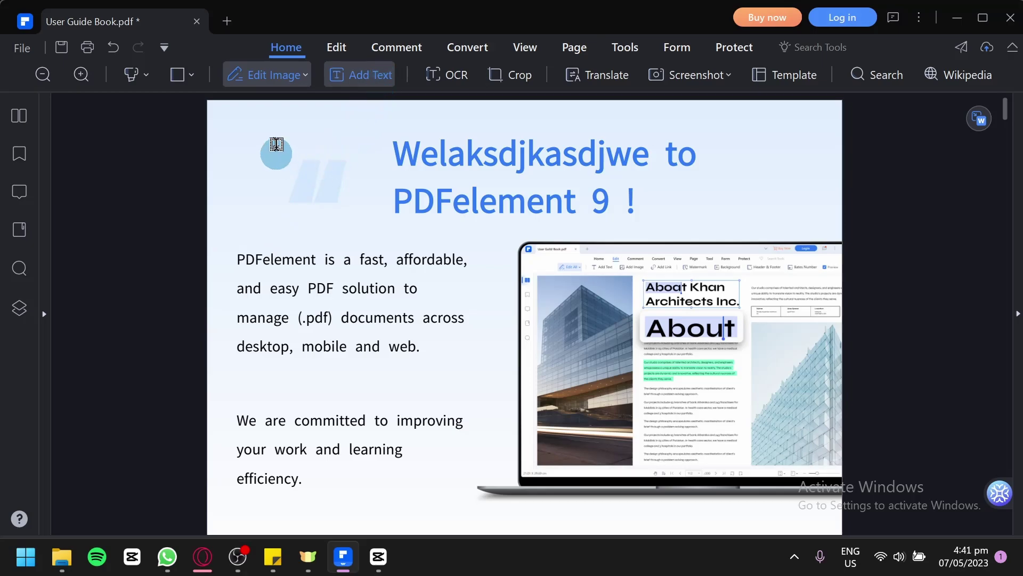
{"action": "key", "text": "Escape"}
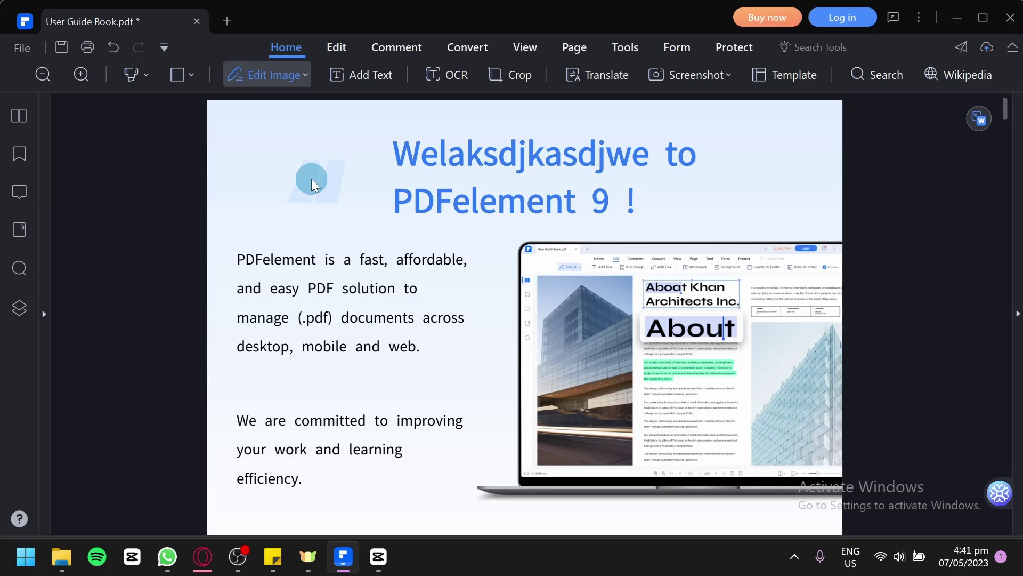
Switch back to text editing and drag the 'anything' box between the two body paragraphs.
{"action": "left_click", "coordinate": [305, 74]}
{"action": "left_click", "coordinate": [291, 113]}
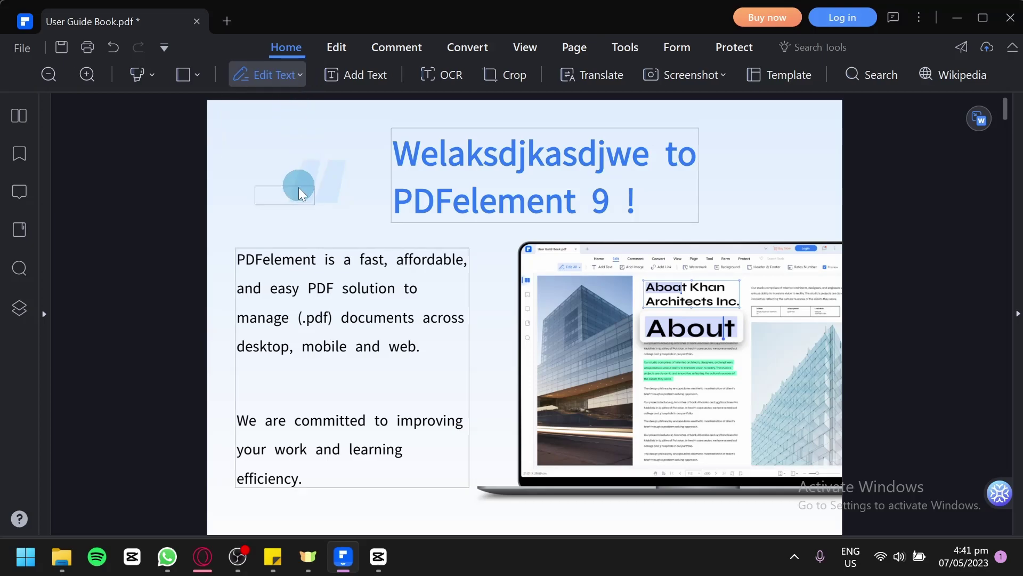
{"action": "left_click", "coordinate": [281, 195]}
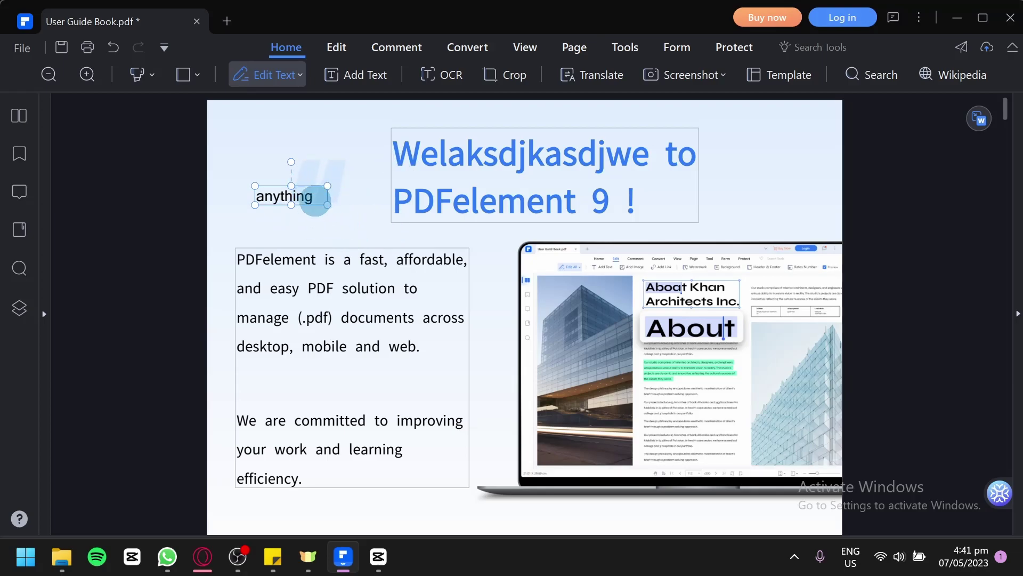
{"action": "left_click_drag", "start_coordinate": [309, 203], "coordinate": [333, 382]}
{"action": "double_click", "coordinate": [331, 382]}
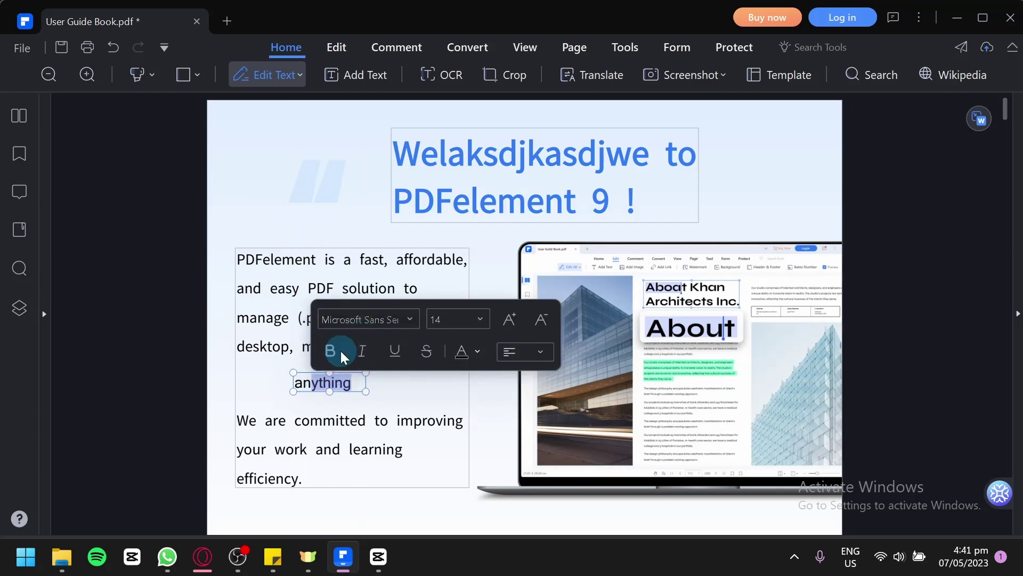
{"action": "right_click", "coordinate": [340, 379]}
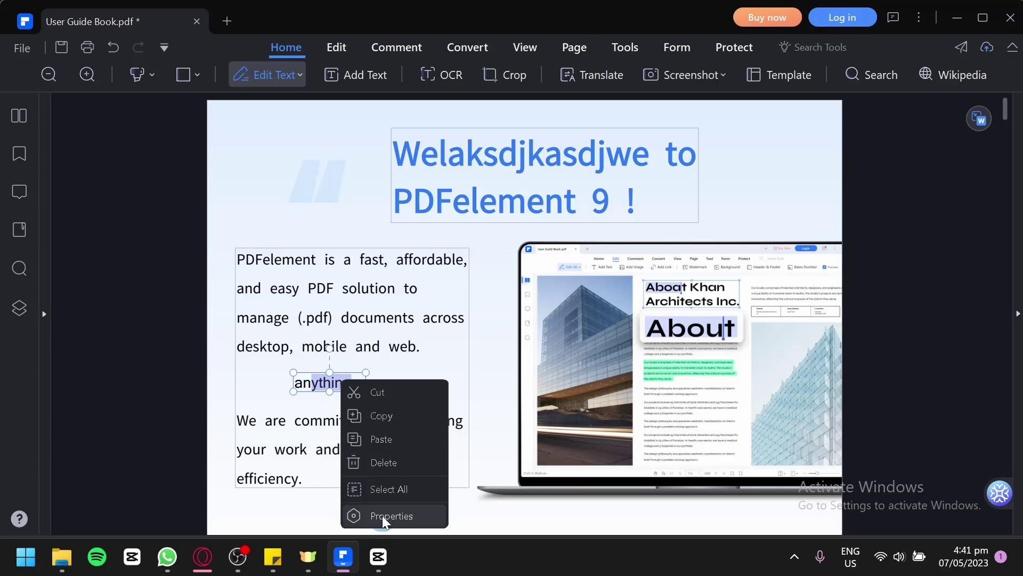
{"action": "left_click", "coordinate": [411, 288]}
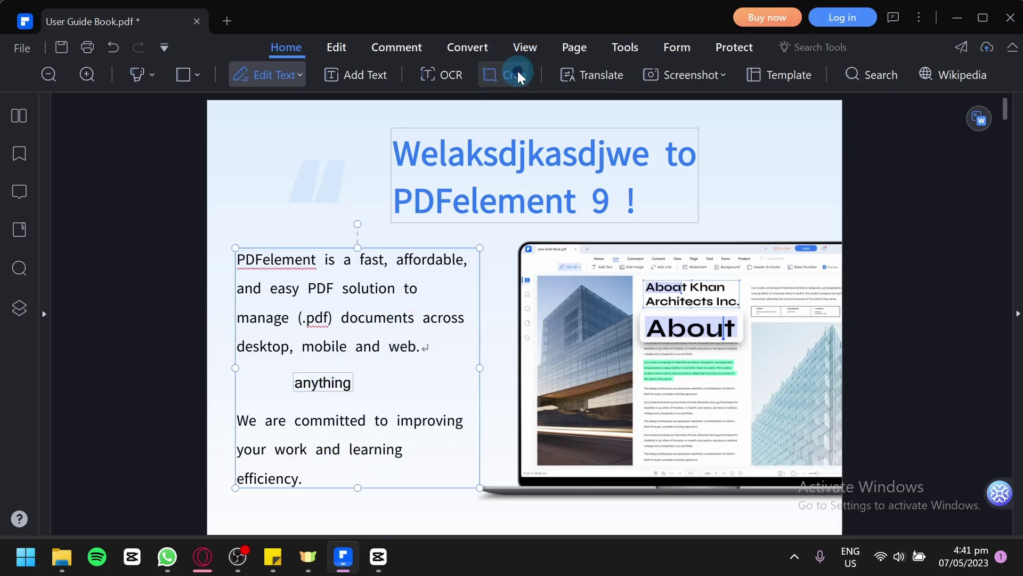
{"action": "left_click", "coordinate": [517, 75]}
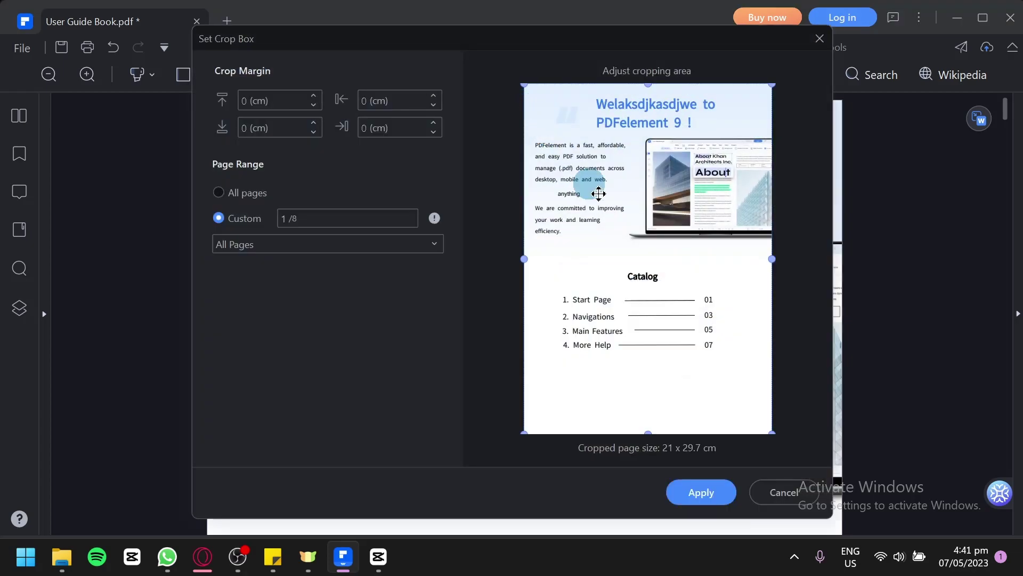
{"action": "left_click_drag", "start_coordinate": [525, 86], "coordinate": [550, 121]}
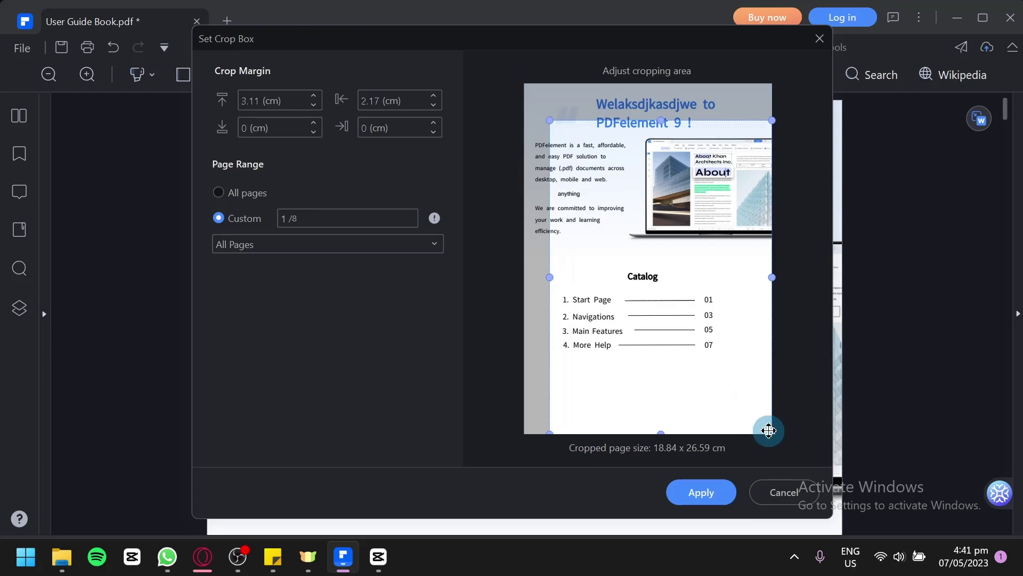
{"action": "left_click_drag", "start_coordinate": [769, 430], "coordinate": [802, 267]}
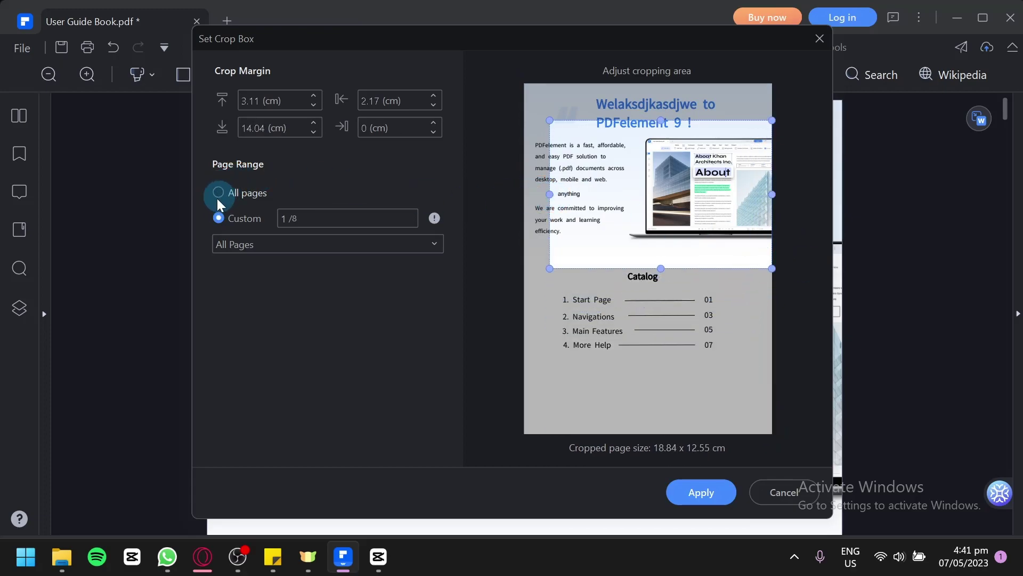
{"action": "left_click", "coordinate": [789, 490]}
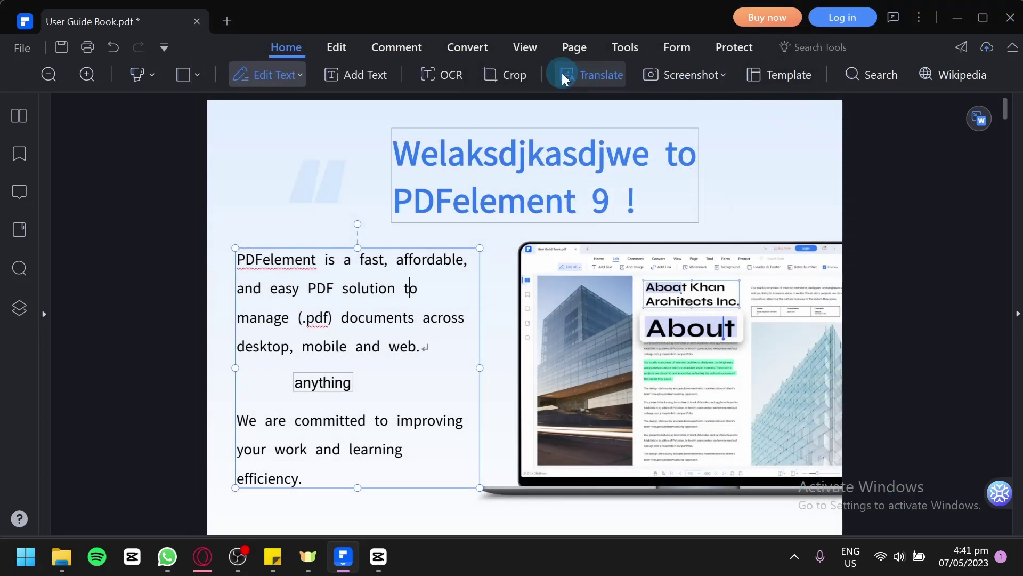
Check the Edit tab's Watermark, Background, Header & Footer, Page Number and More menus, then go to Comment.
{"action": "left_click", "coordinate": [341, 48]}
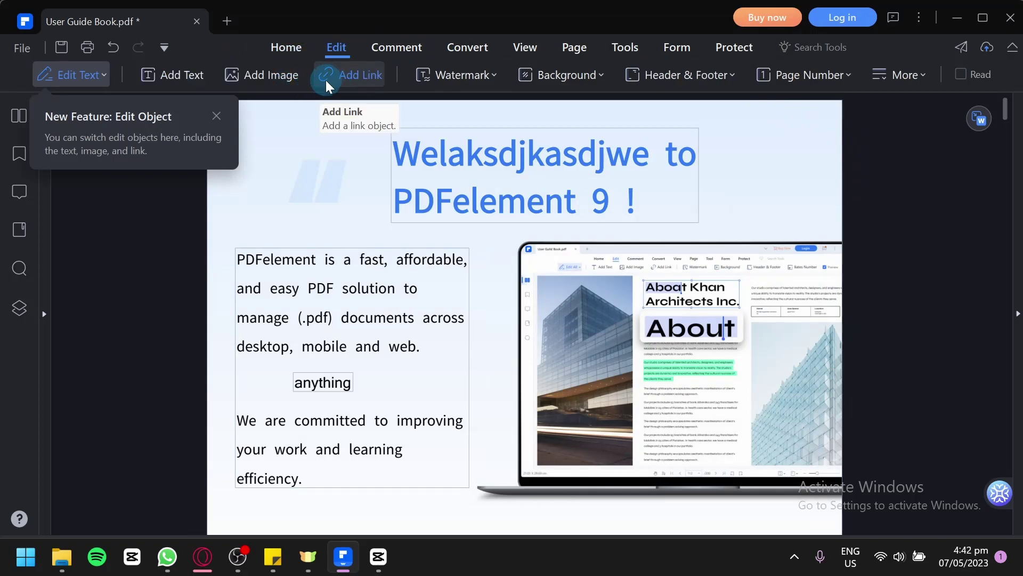
{"action": "left_click", "coordinate": [482, 75]}
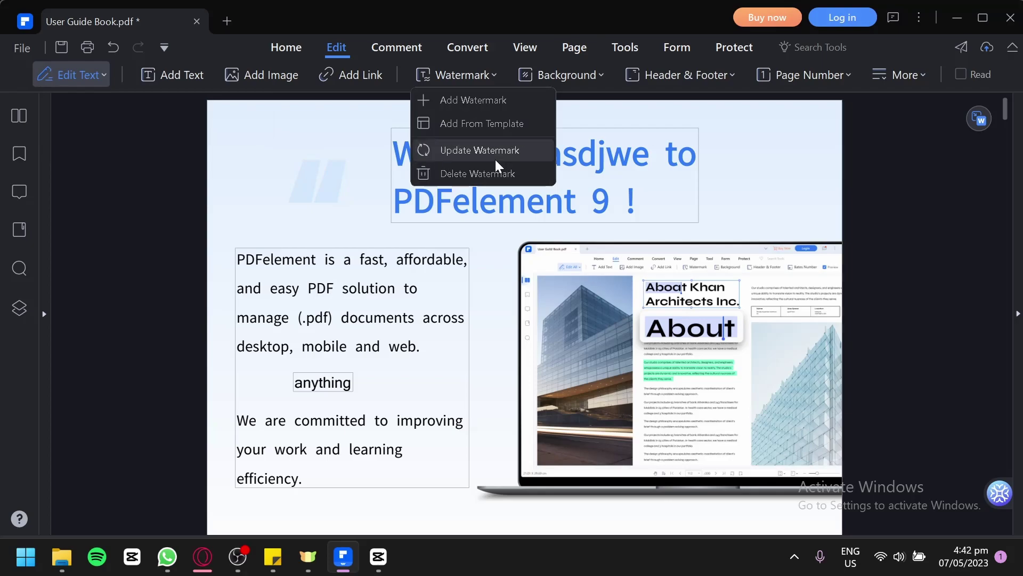
{"action": "left_click", "coordinate": [594, 73]}
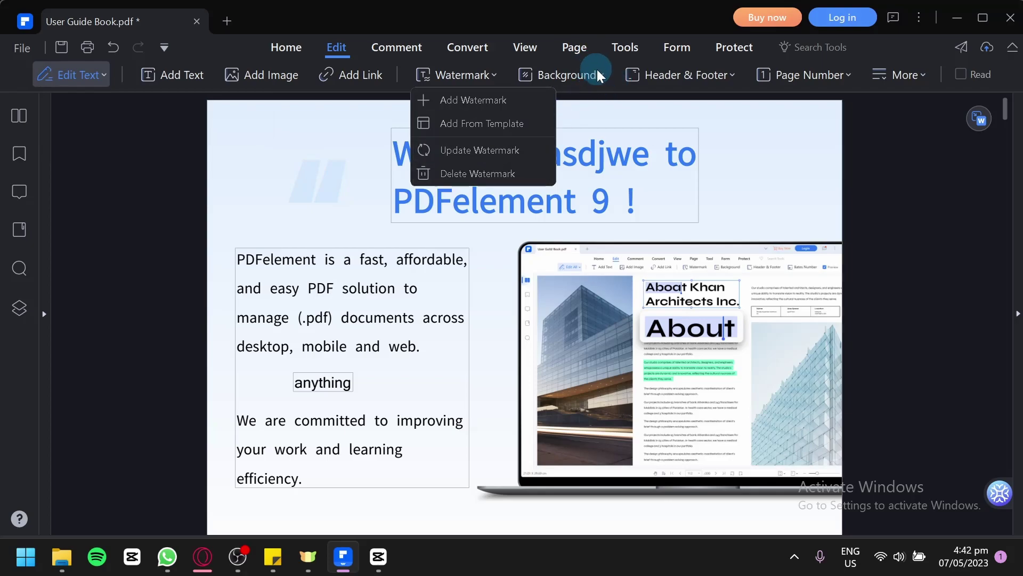
{"action": "left_click", "coordinate": [730, 77]}
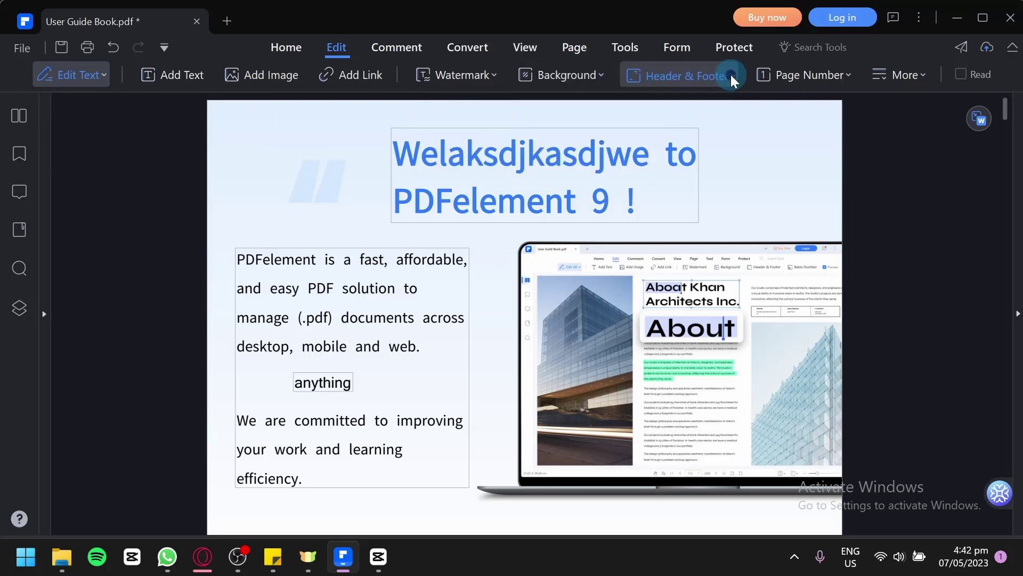
{"action": "left_click", "coordinate": [850, 75]}
{"action": "left_click", "coordinate": [932, 75]}
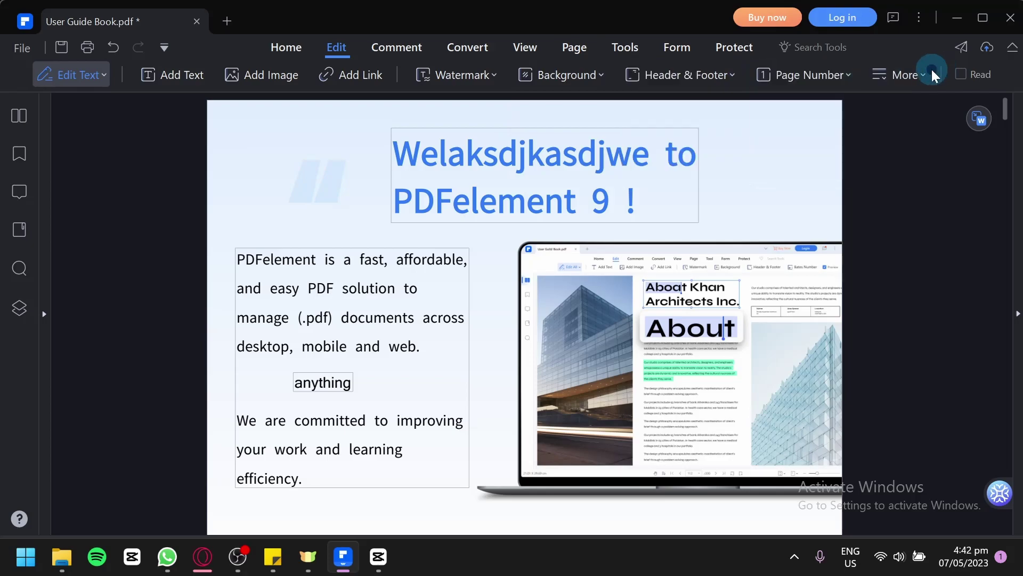
{"action": "left_click", "coordinate": [380, 90]}
{"action": "left_click", "coordinate": [397, 47]}
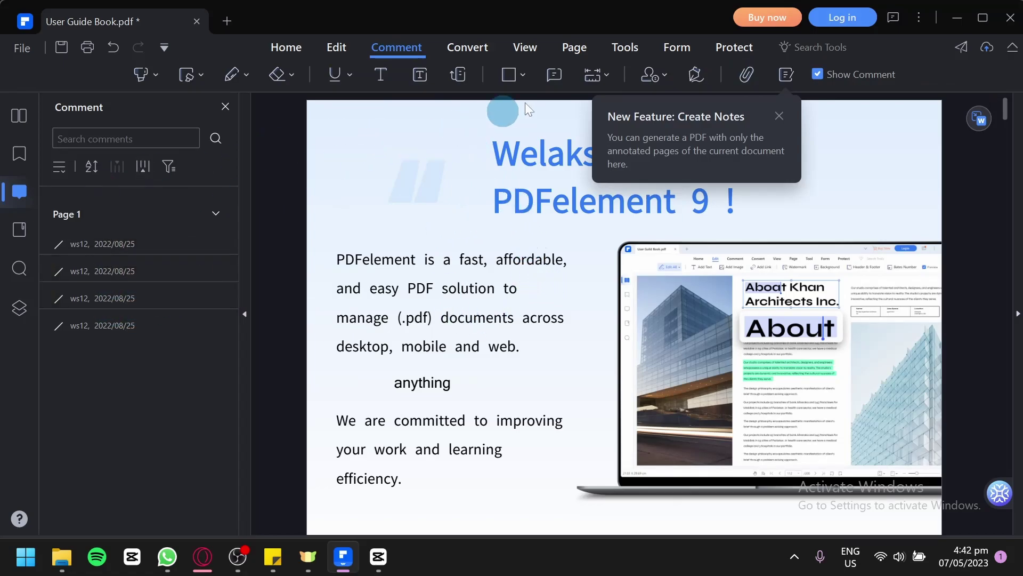
Tour the Convert, View, Page thumbnails, Tools and Form tabs, ending on Home.
{"action": "left_click", "coordinate": [480, 51]}
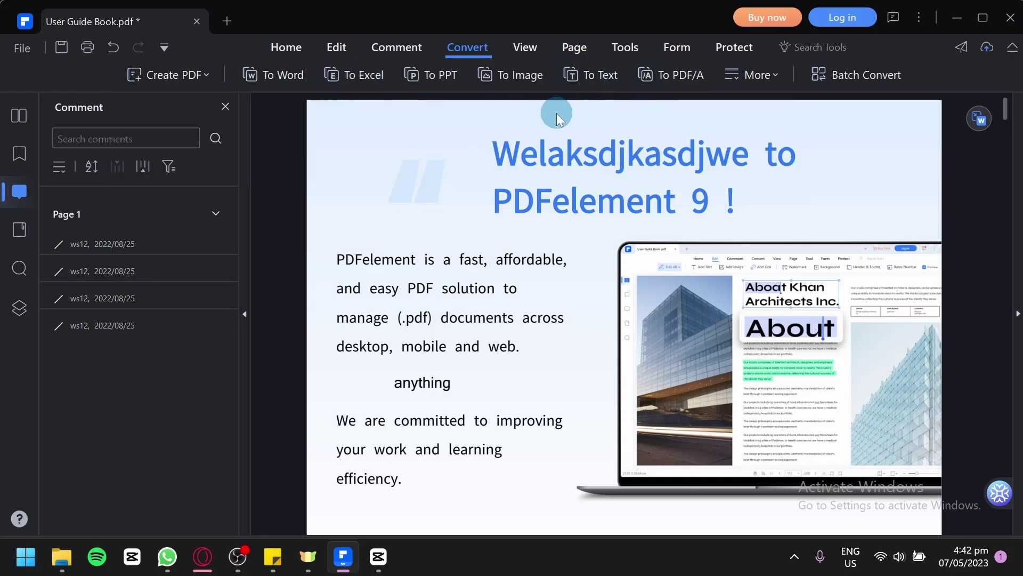
{"action": "left_click", "coordinate": [525, 47]}
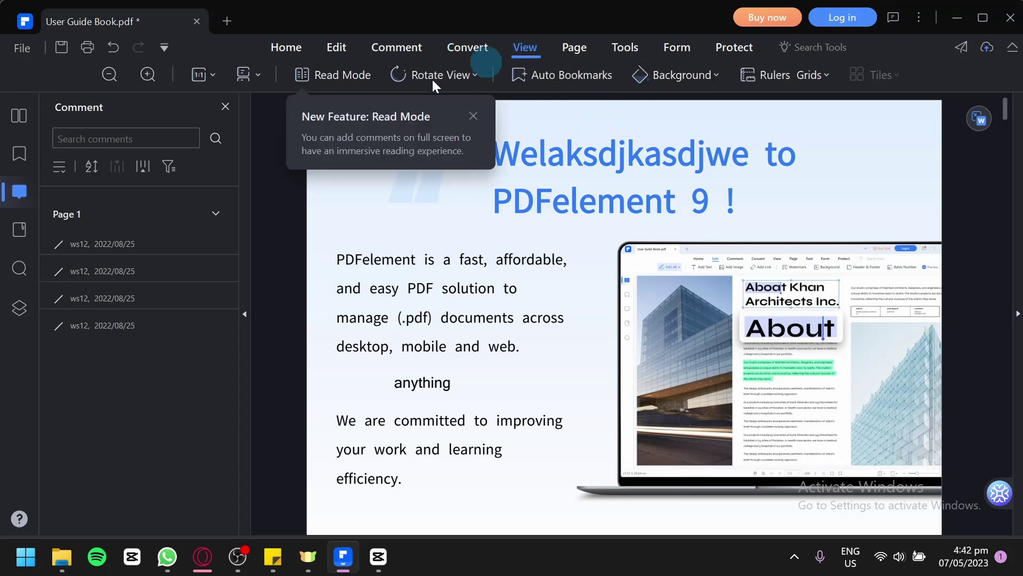
{"action": "left_click", "coordinate": [575, 47]}
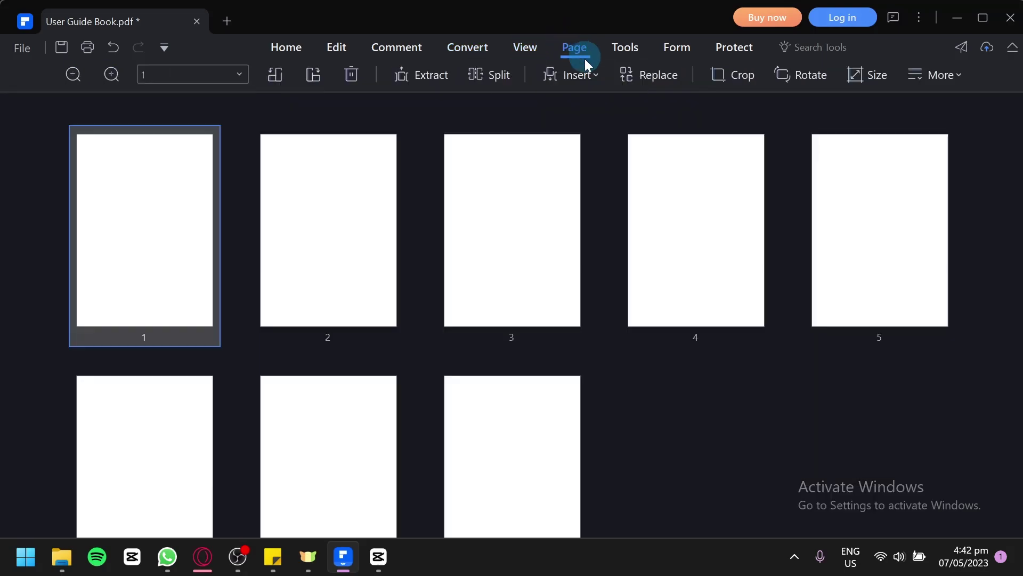
{"action": "scroll", "coordinate": [717, 356], "scroll_direction": "down", "scroll_amount": 1}
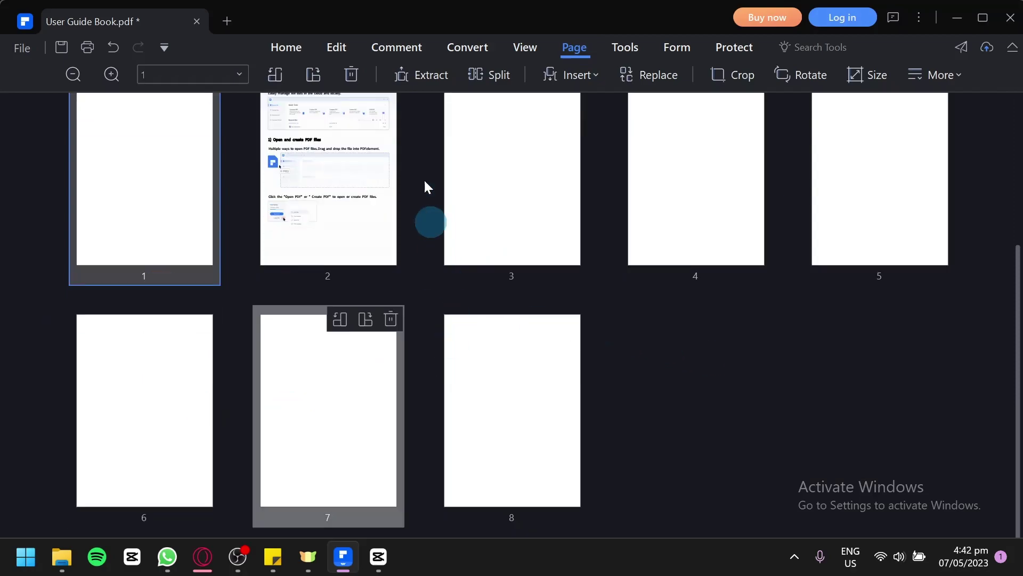
{"action": "left_click", "coordinate": [639, 45]}
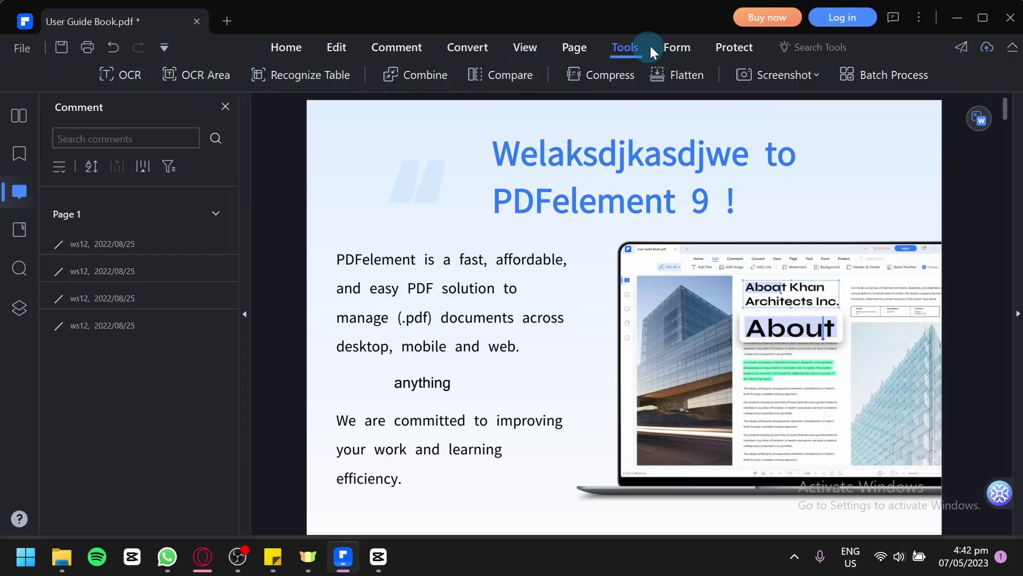
{"action": "left_click", "coordinate": [681, 52]}
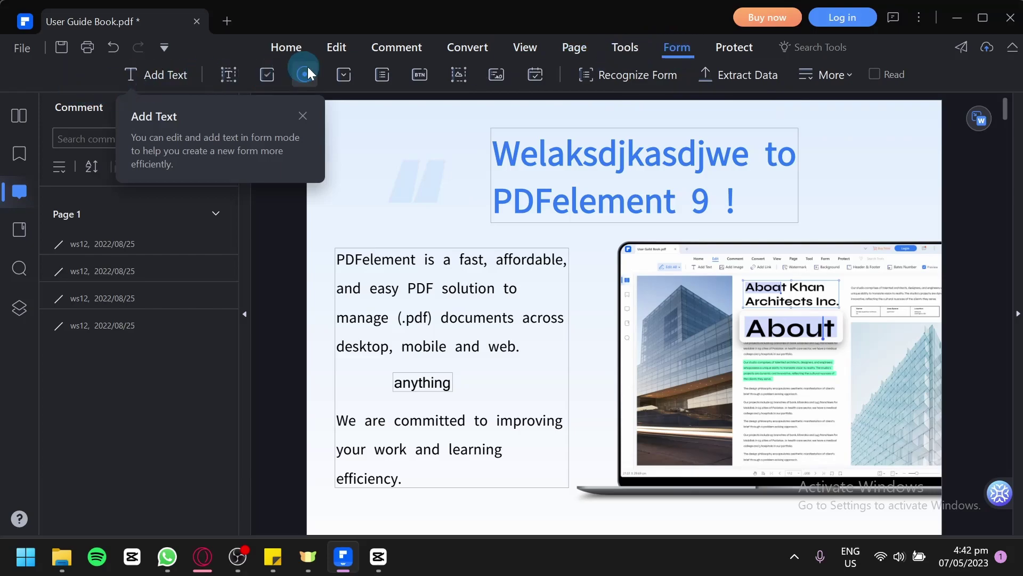
{"action": "left_click", "coordinate": [287, 49]}
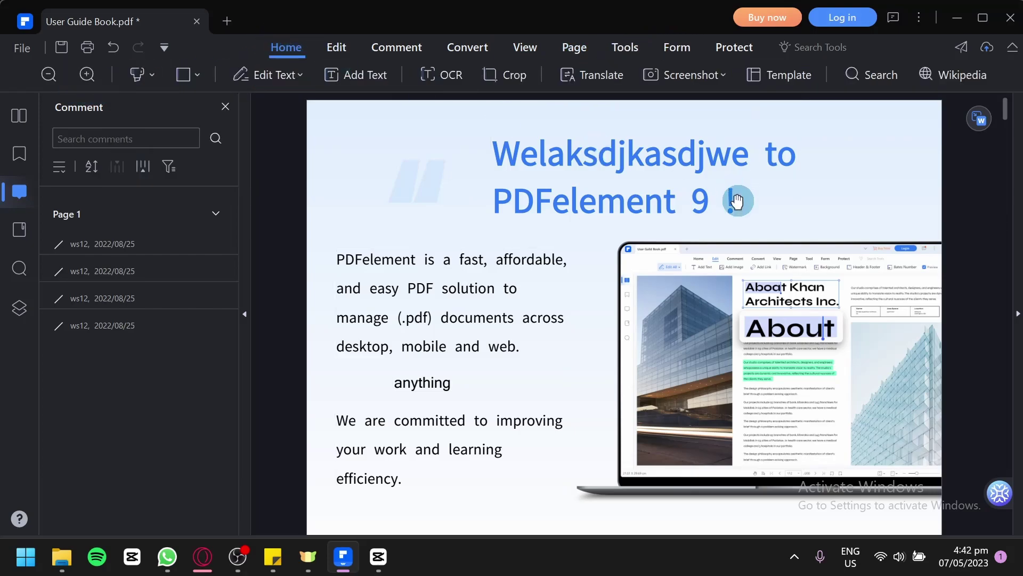